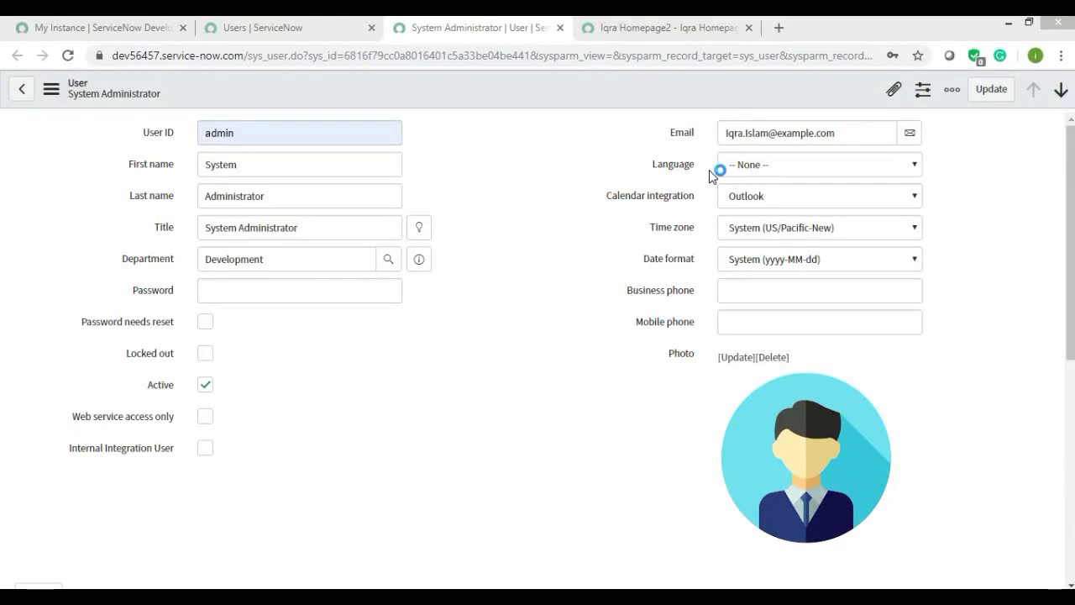
# Step: Scroll through the System Administrator user record, then switch to the Iqra Homepage2 portal
pyautogui.click(592, 194)
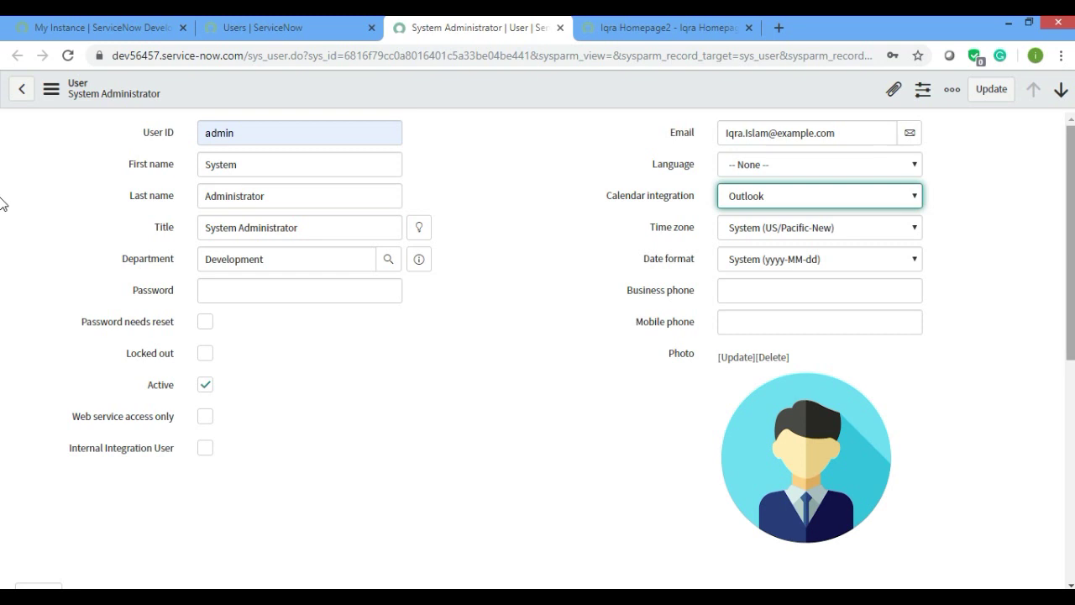
pyautogui.scroll(-1, 2, 263)
pyautogui.scroll(-3, 2, 327)
pyautogui.scroll(3, 1071, 184)
pyautogui.click(671, 30)
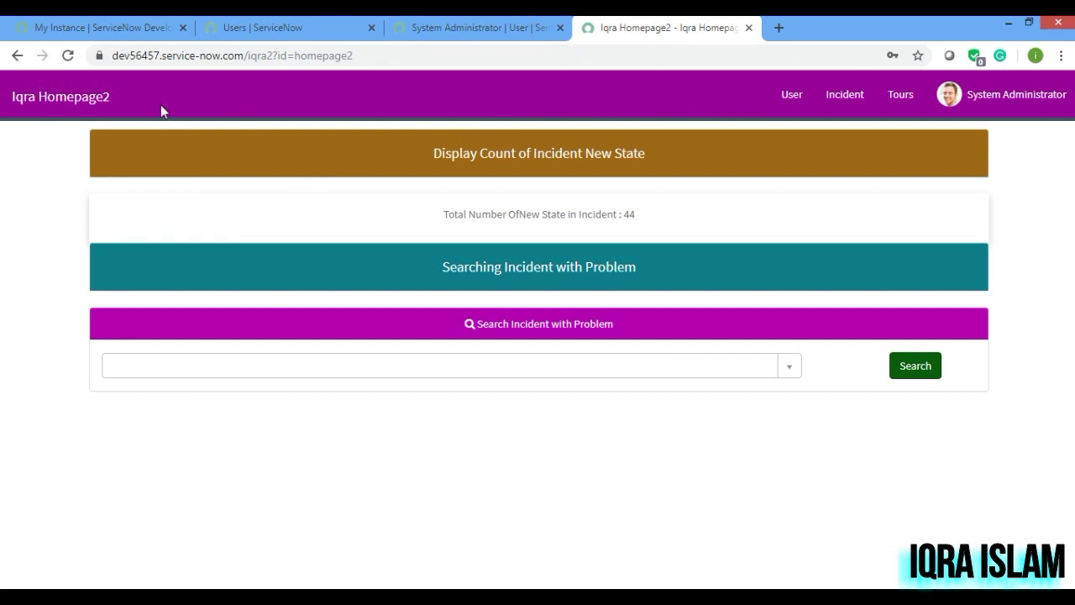
# Step: Open the first user's record from the portal's Users list and scroll through its form
pyautogui.click(788, 107)
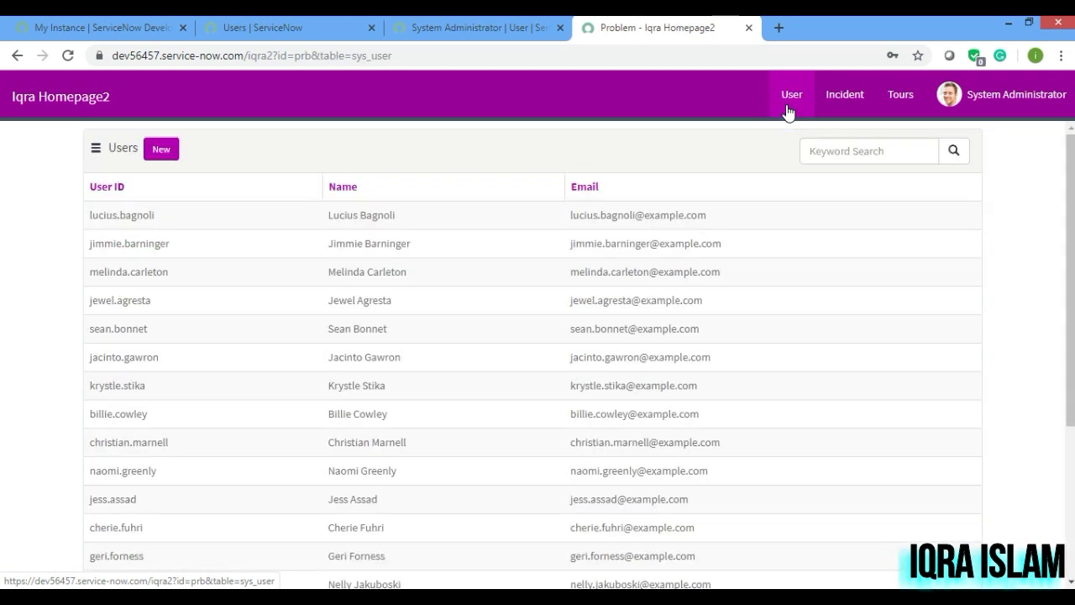
pyautogui.click(333, 223)
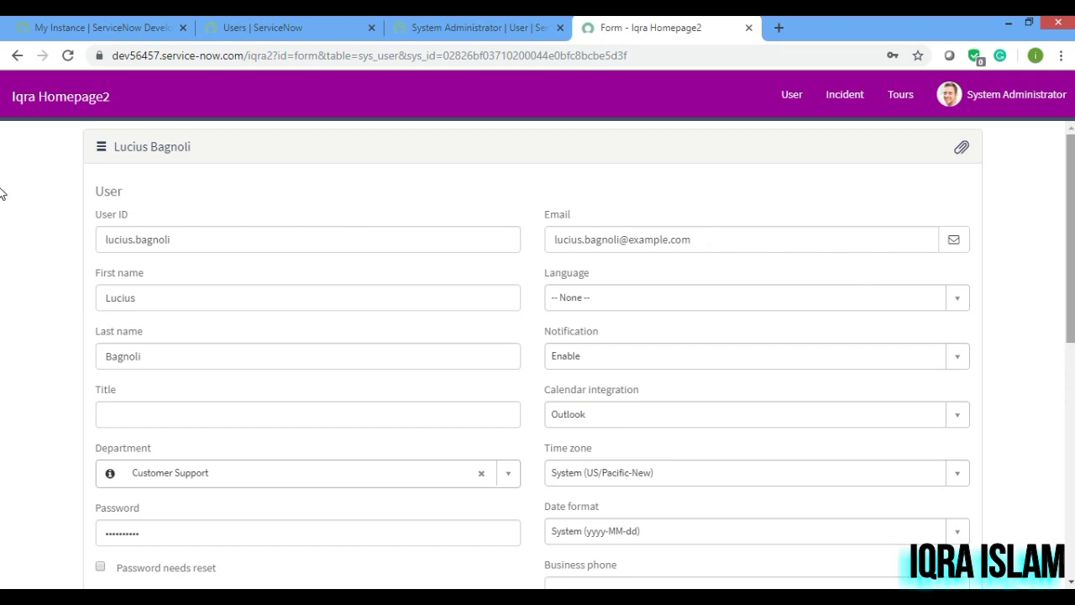
pyautogui.scroll(-3, 2, 353)
pyautogui.scroll(-3, 3, 403)
pyautogui.scroll(6, 2, 403)
pyautogui.scroll(1, 1070, 170)
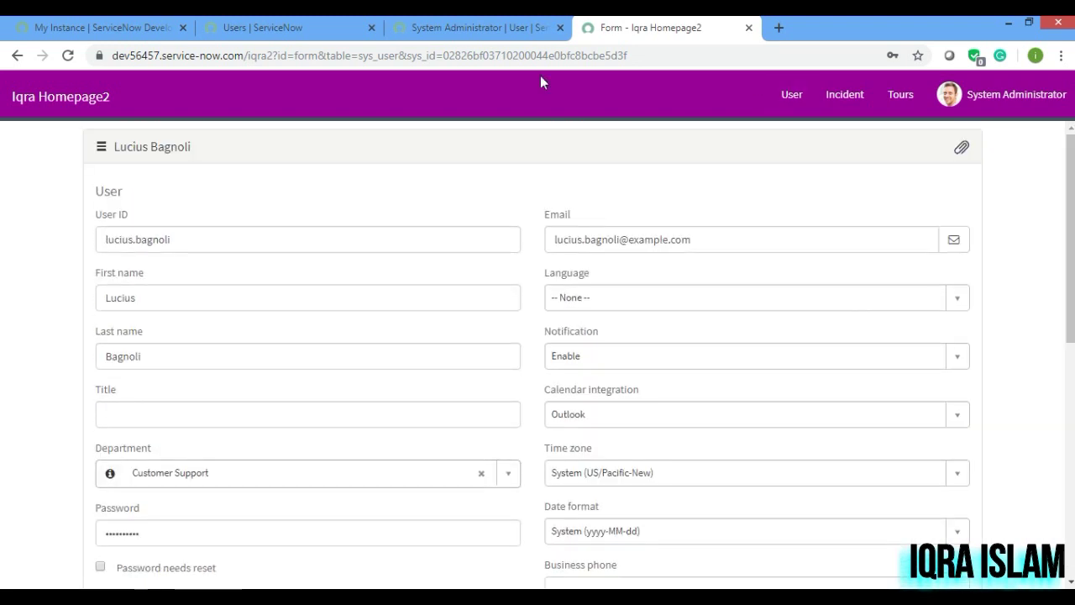
# Step: In the admin record's User form layout, move Activities (filtered) to Selected and save
pyautogui.click(472, 27)
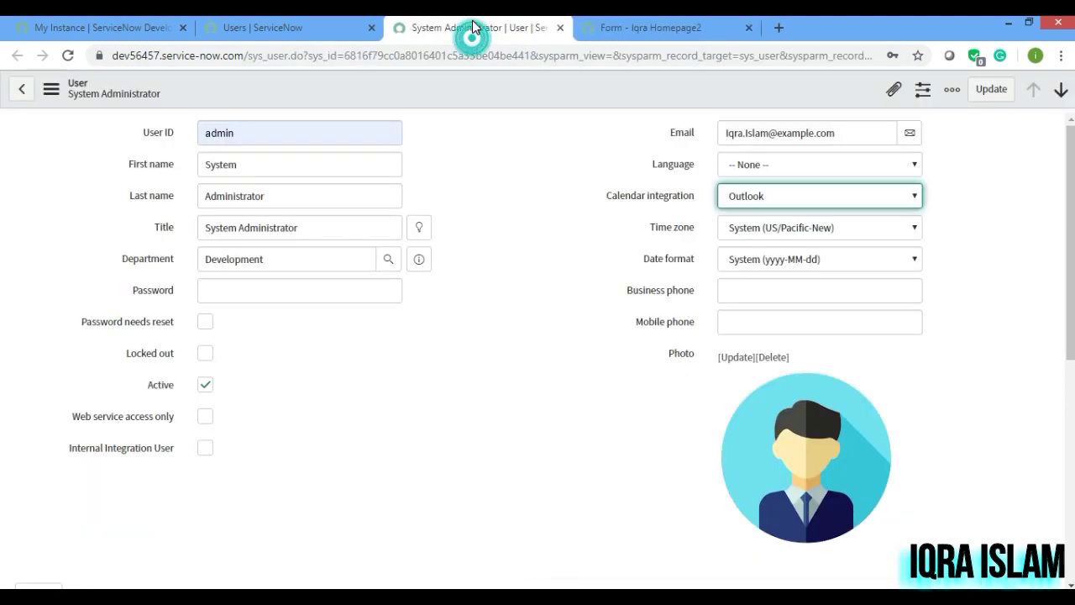
pyautogui.rightClick(438, 89)
pyautogui.moveTo(508, 161)
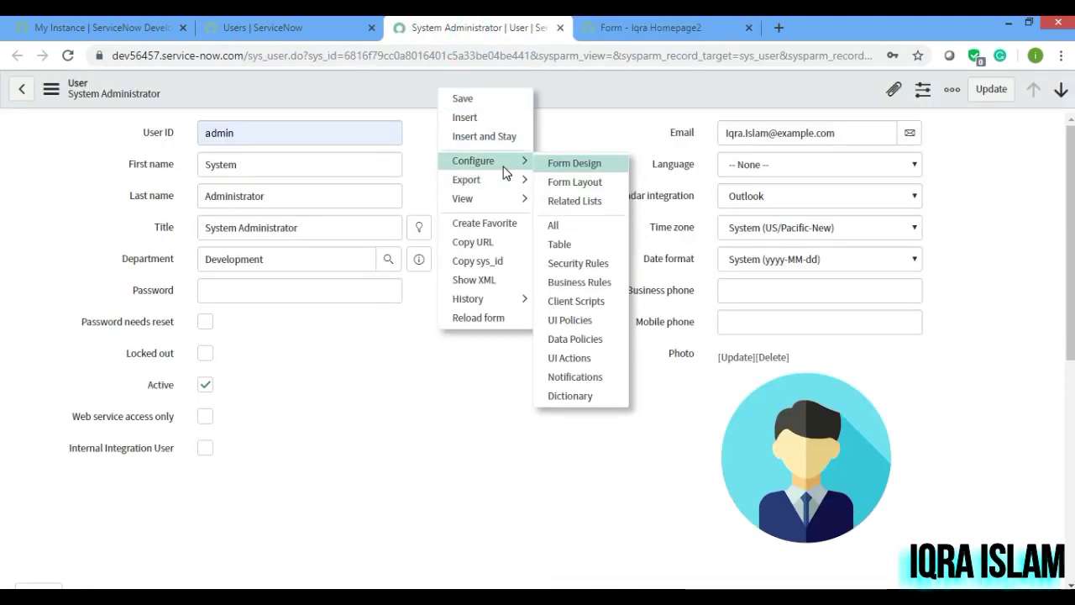
pyautogui.click(578, 182)
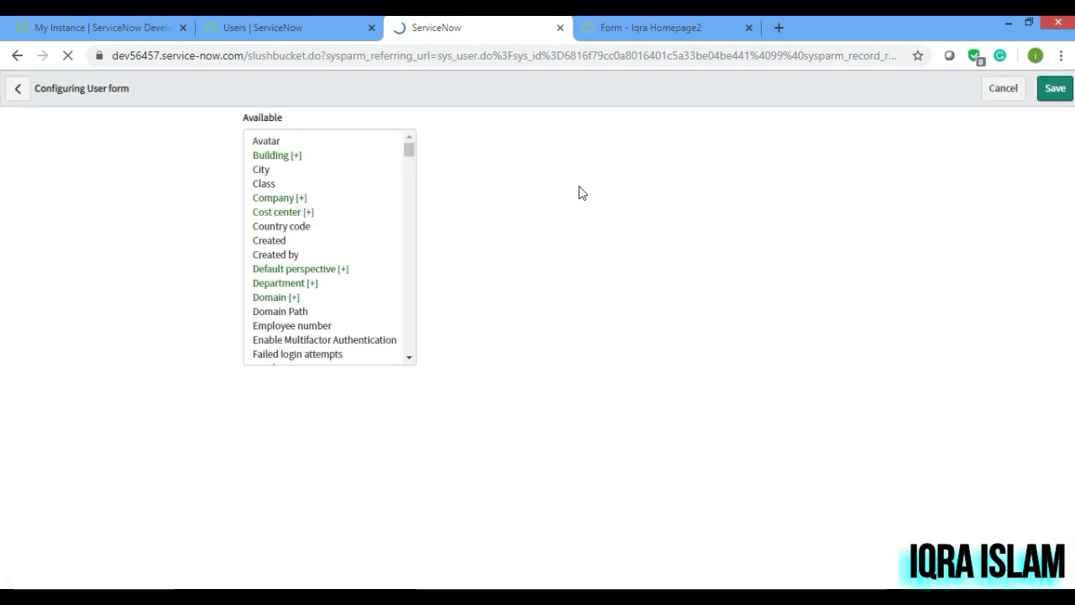
pyautogui.click(293, 215)
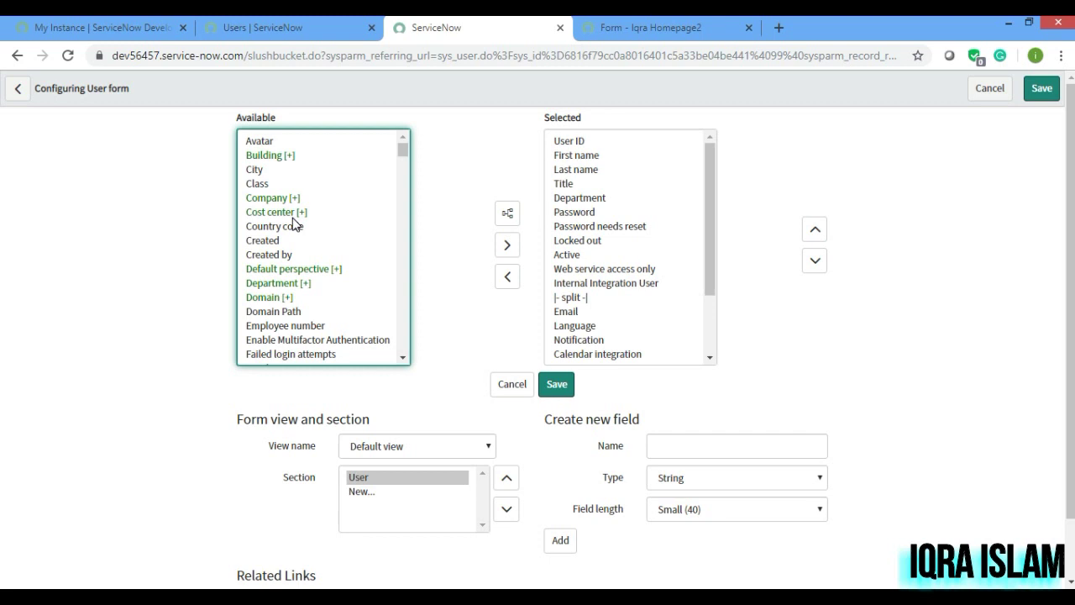
pyautogui.click(294, 216)
pyautogui.press('End')
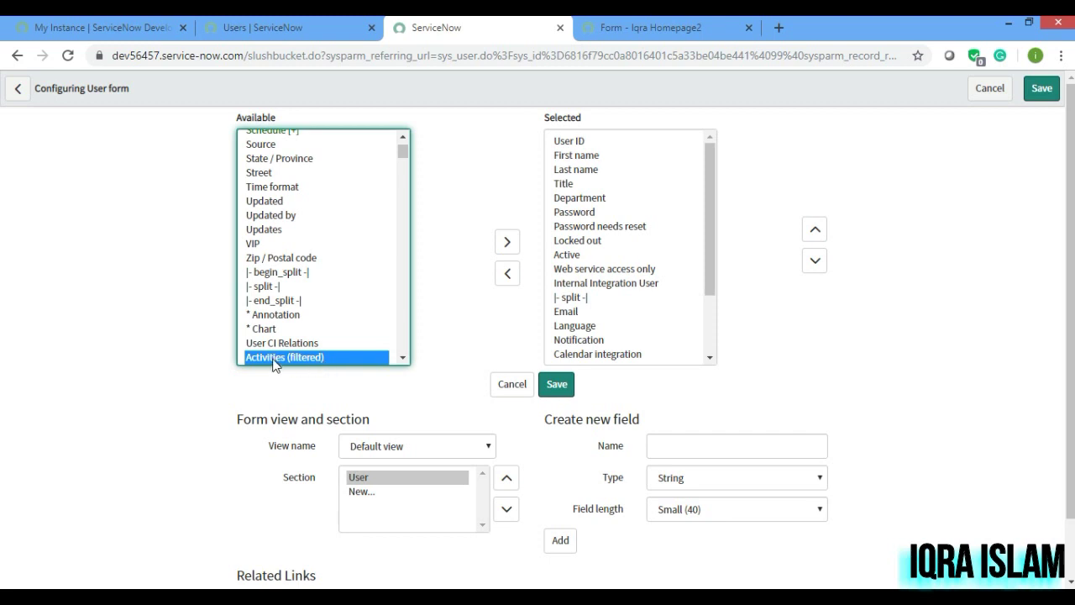
pyautogui.click(509, 244)
pyautogui.click(509, 243)
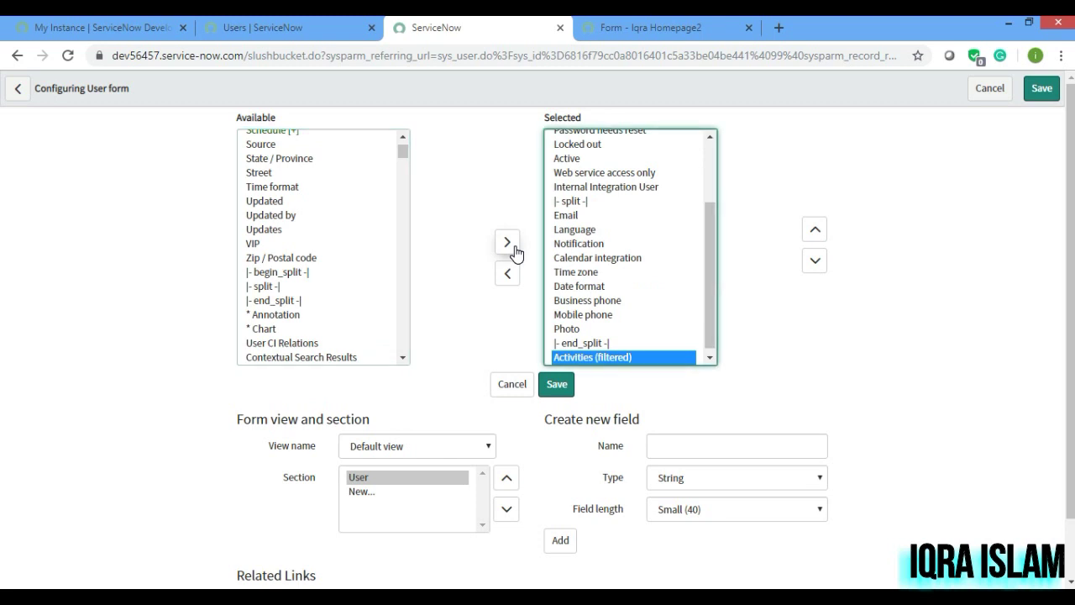
pyautogui.click(557, 385)
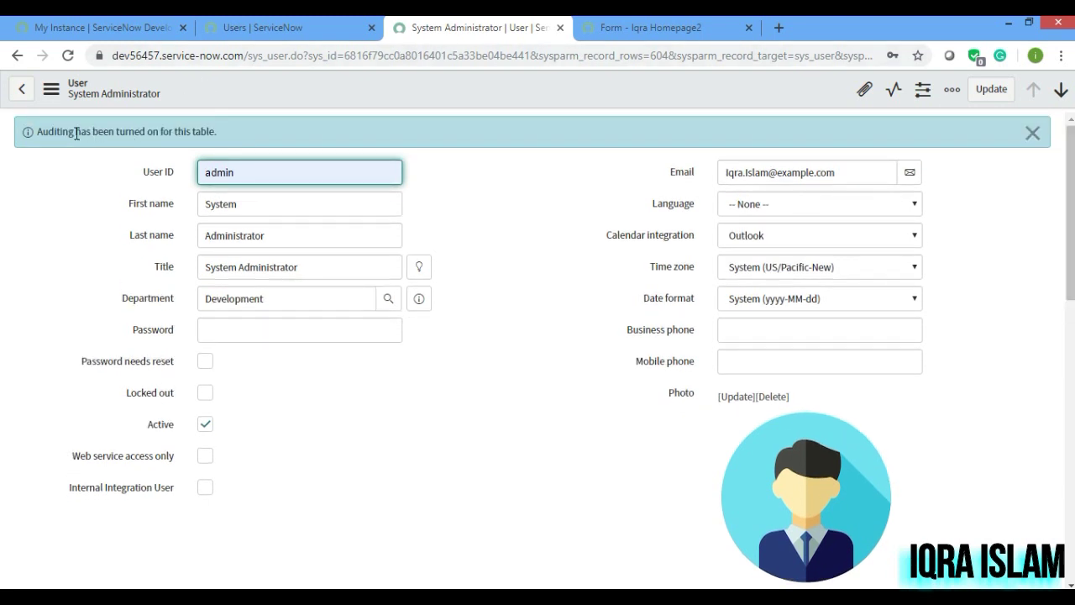
# Step: Highlight the 'Auditing has been turned on' notice and scroll to the one-entry Activities section
pyautogui.moveTo(75, 132); pyautogui.dragTo(204, 132)
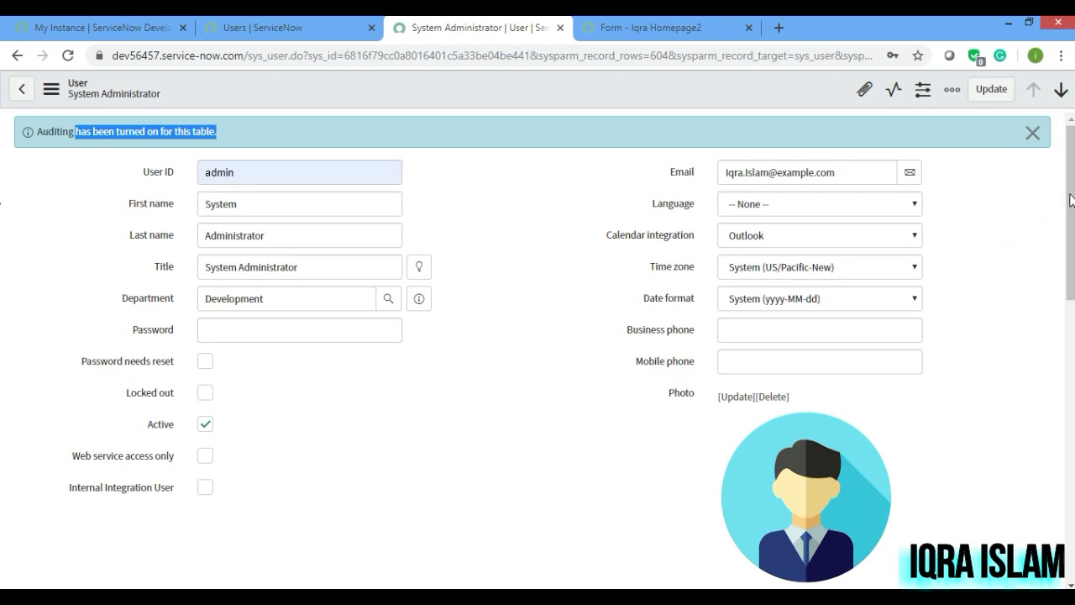
pyautogui.moveTo(1071, 198); pyautogui.dragTo(3, 382)
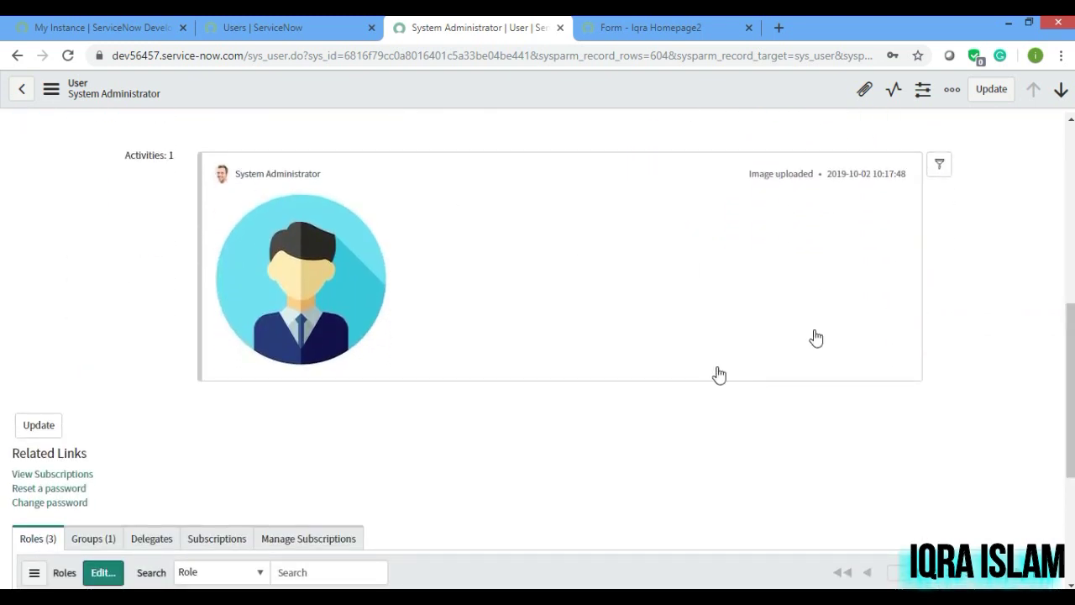
# Step: Reload the Iqra Homepage2 user form to check its Activity section reads 'No readable comment field'
pyautogui.click(631, 32)
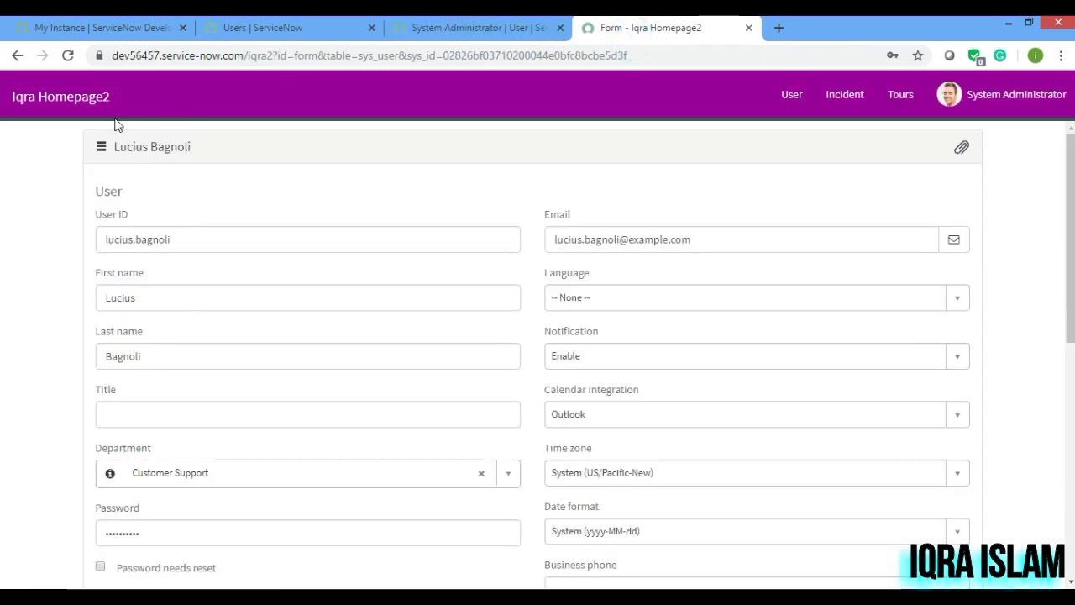
pyautogui.click(68, 55)
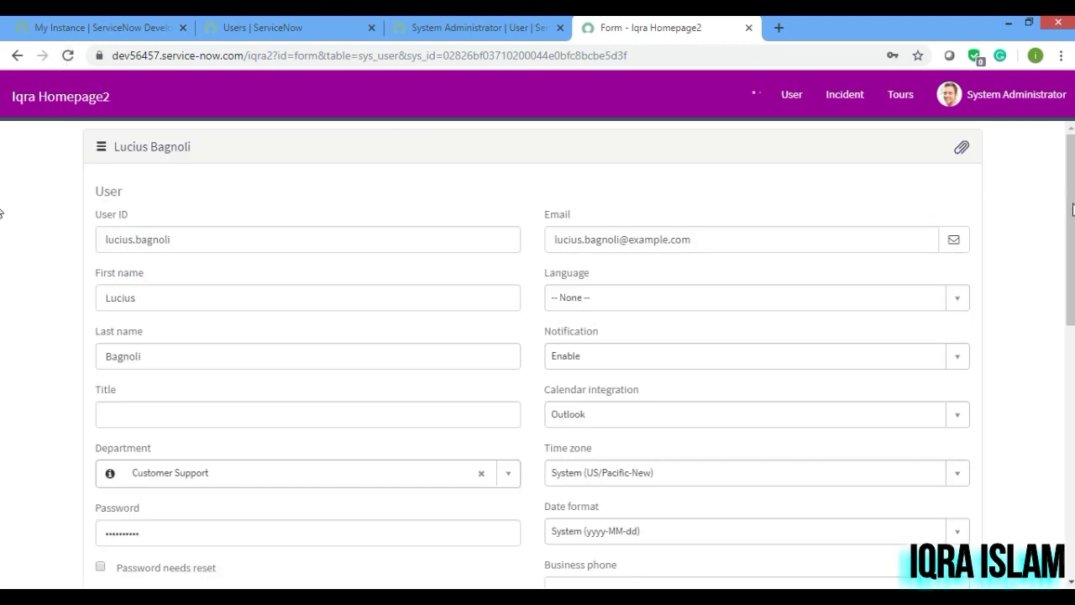
pyautogui.scroll(-5, 2, 353)
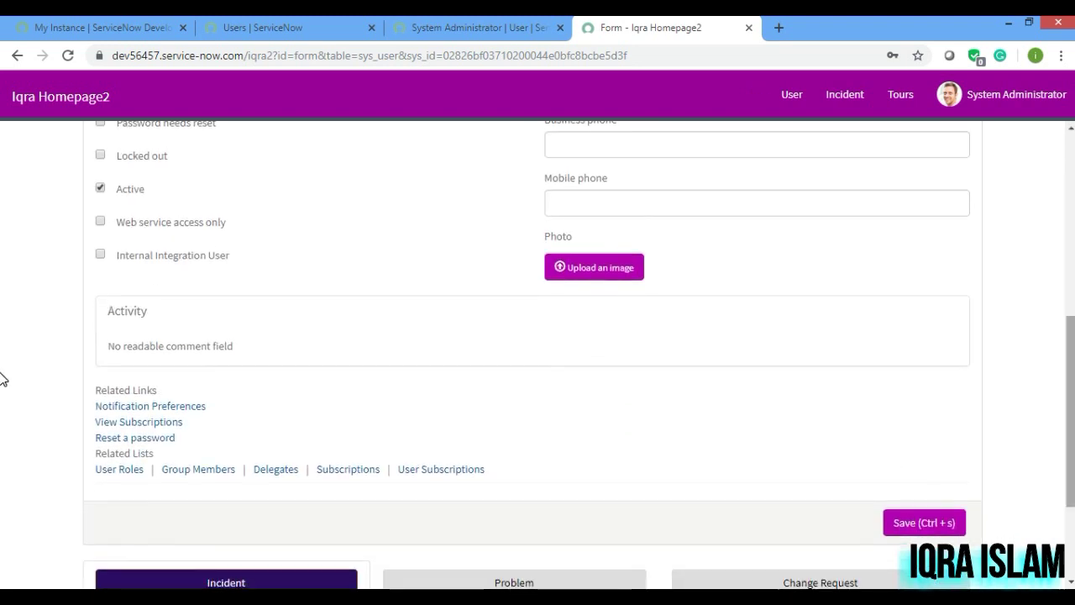
pyautogui.click(102, 312)
pyautogui.moveTo(102, 311); pyautogui.dragTo(248, 353)
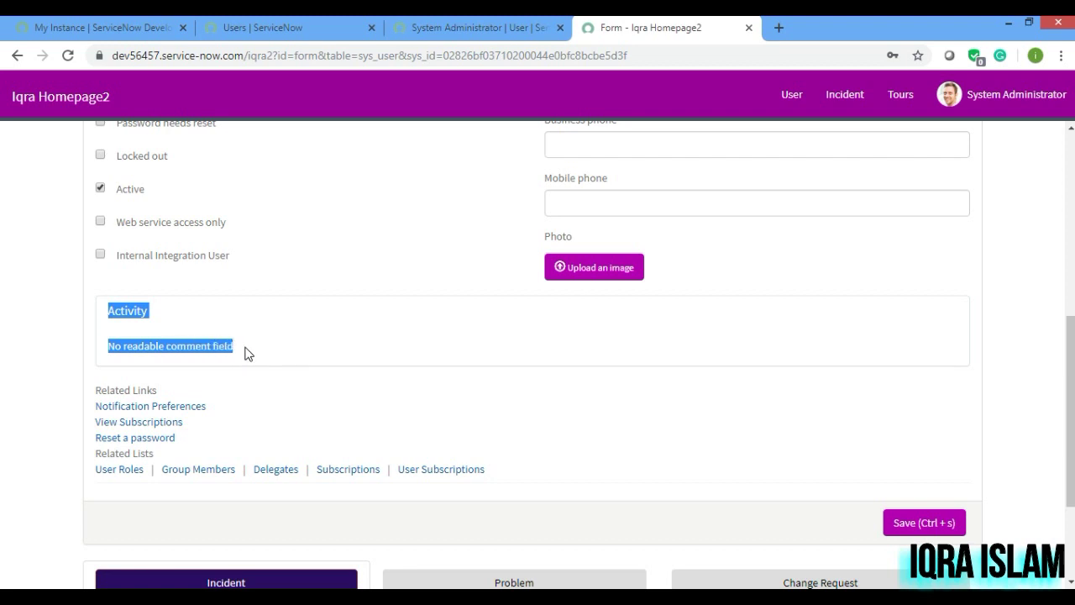
pyautogui.click(248, 353)
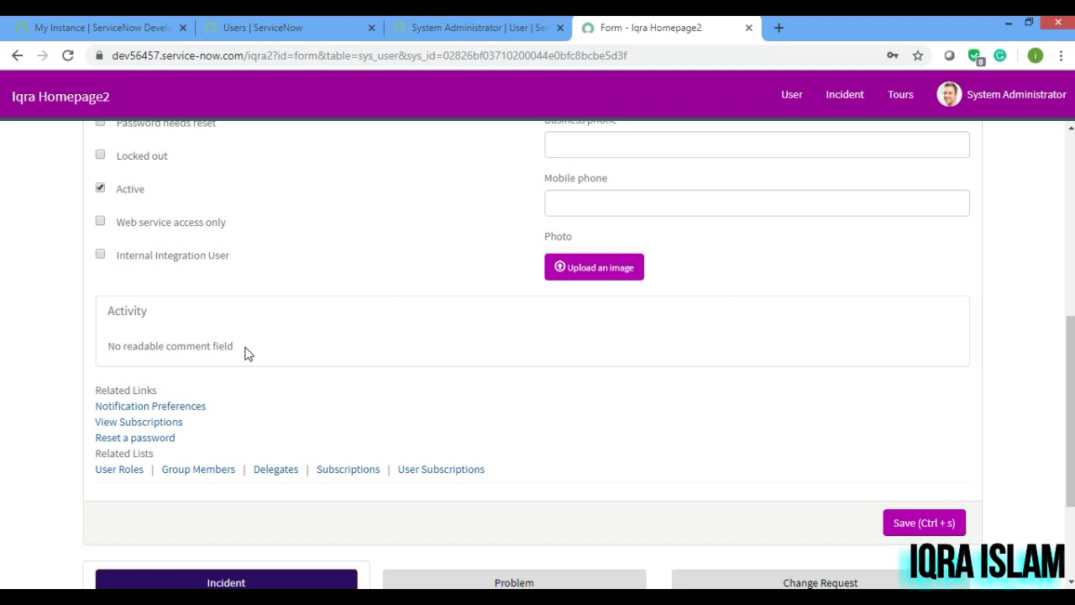
pyautogui.click(441, 27)
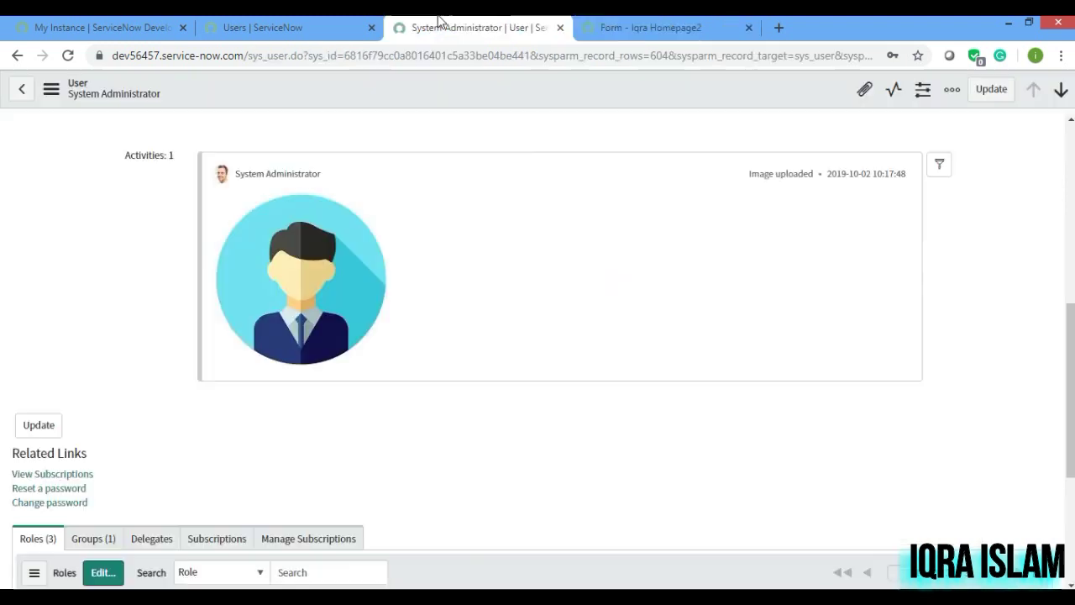
# Step: Open the User table definition from the admin record's form menu
pyautogui.rightClick(278, 81)
pyautogui.moveTo(327, 167)
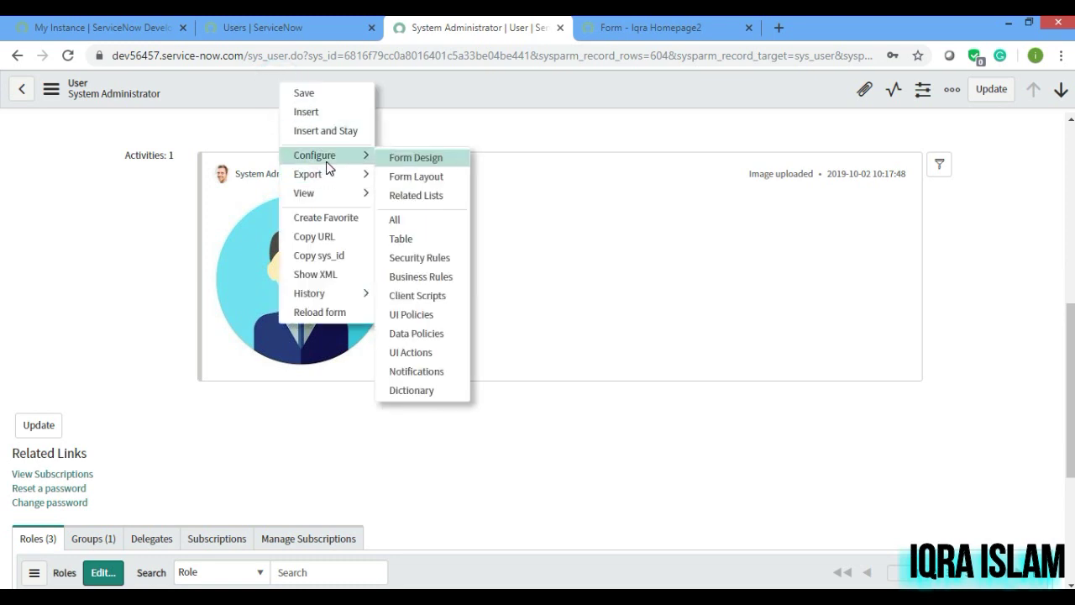
pyautogui.click(404, 242)
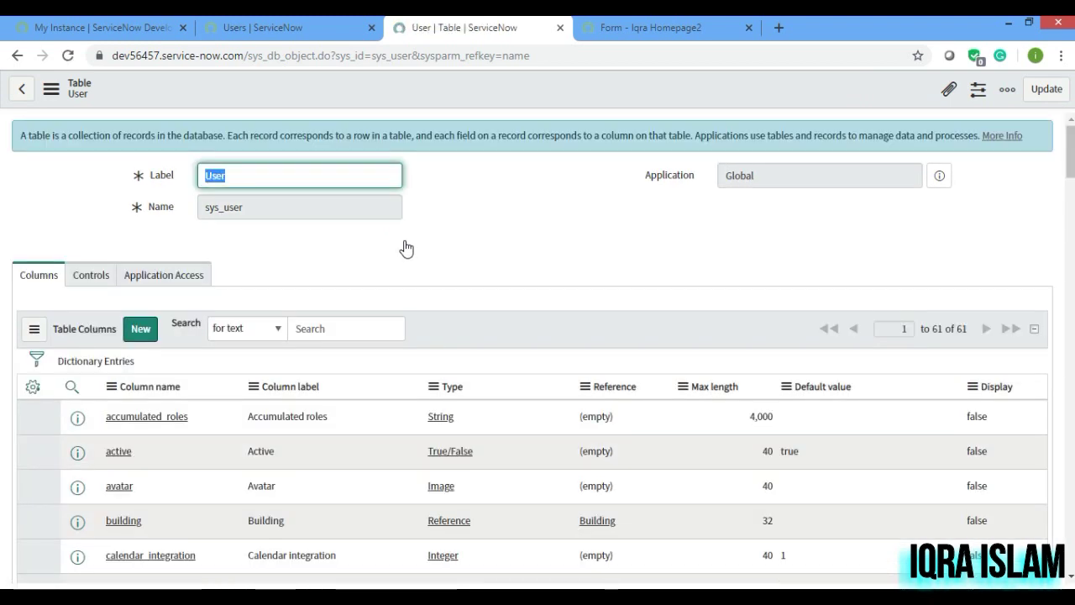
# Step: Create a Journal Input column labelled Audit History (u_audit_history) and submit it
pyautogui.click(144, 329)
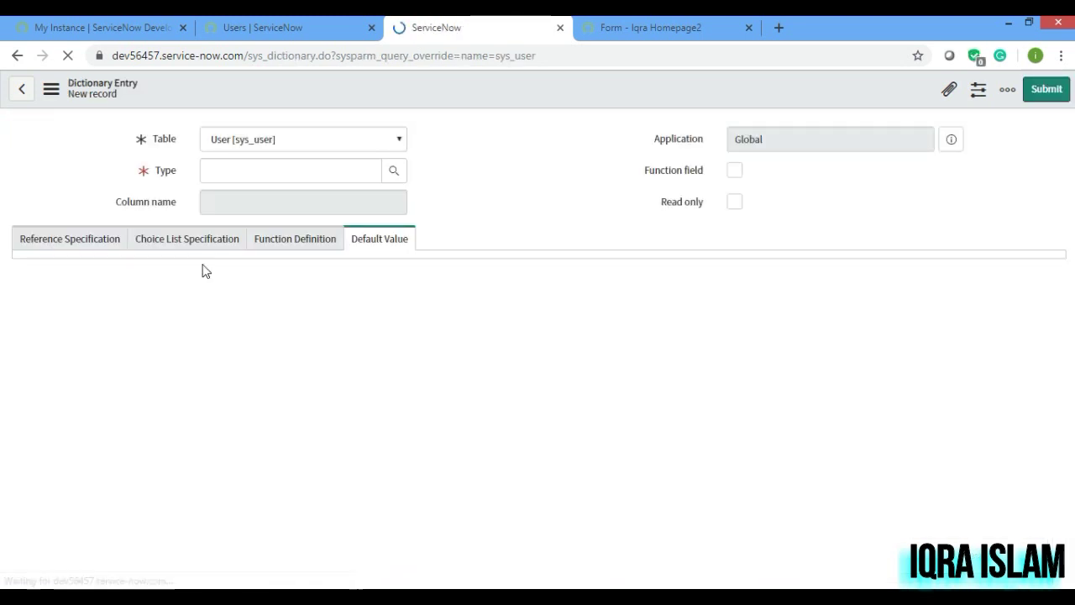
pyautogui.click(225, 224)
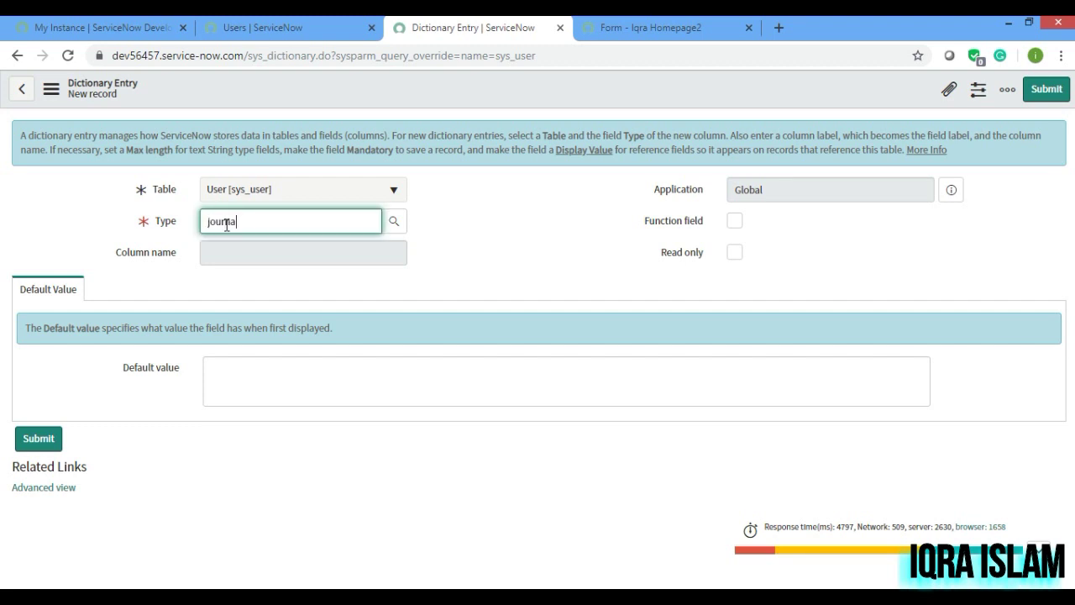
pyautogui.press('Down')
pyautogui.press('Down')
pyautogui.press('Return')
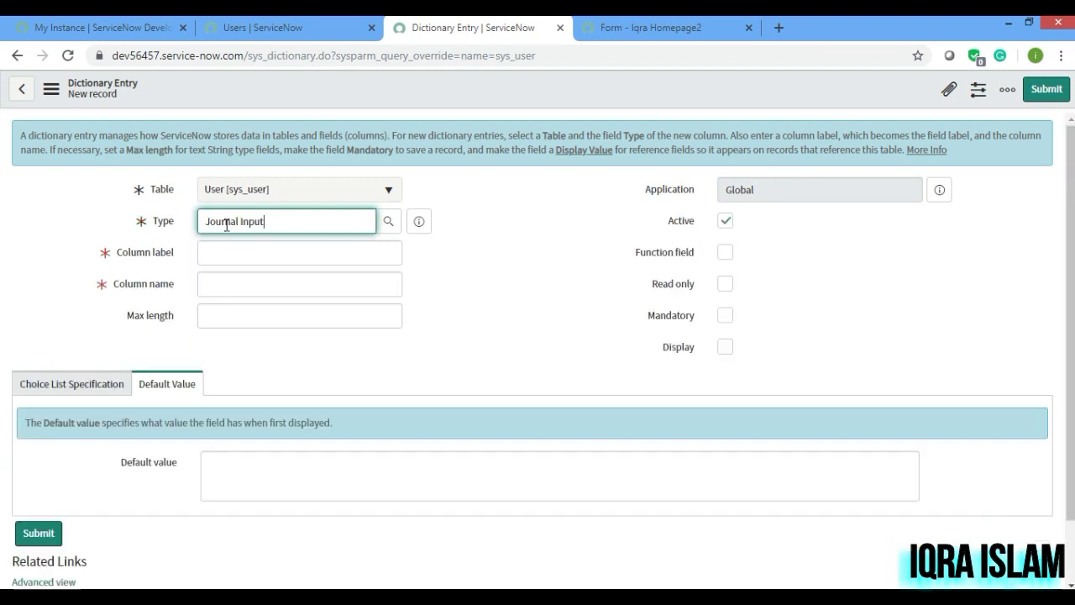
pyautogui.click(230, 252)
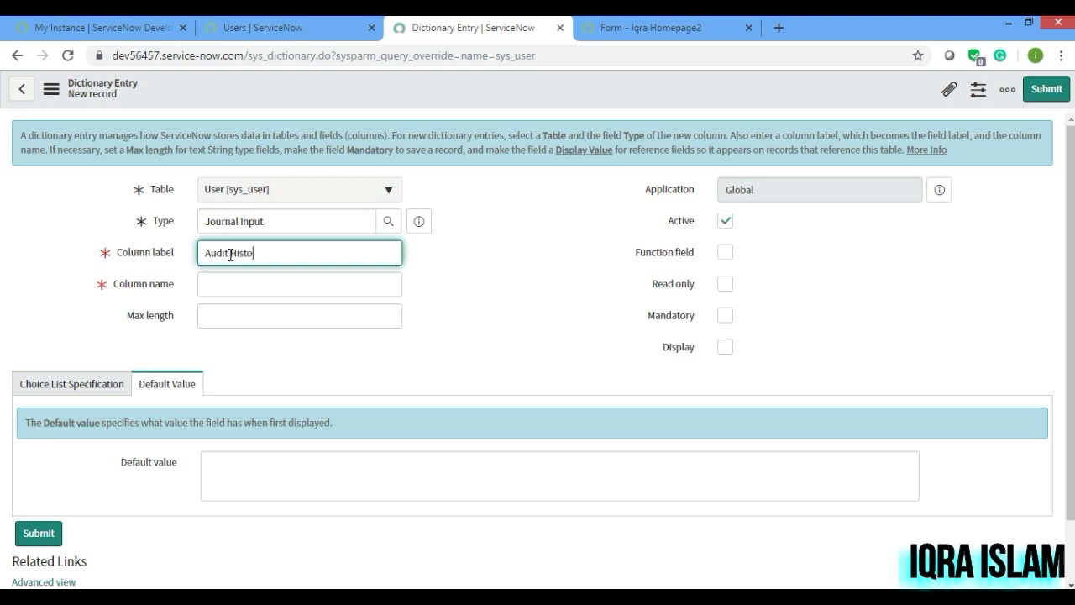
pyautogui.click(453, 322)
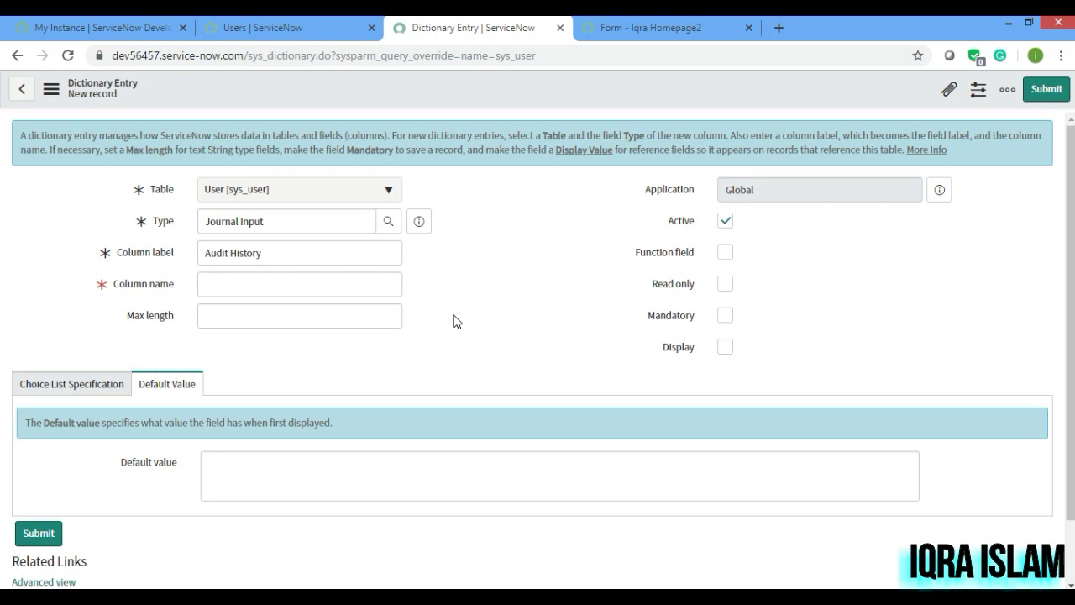
pyautogui.click(1044, 94)
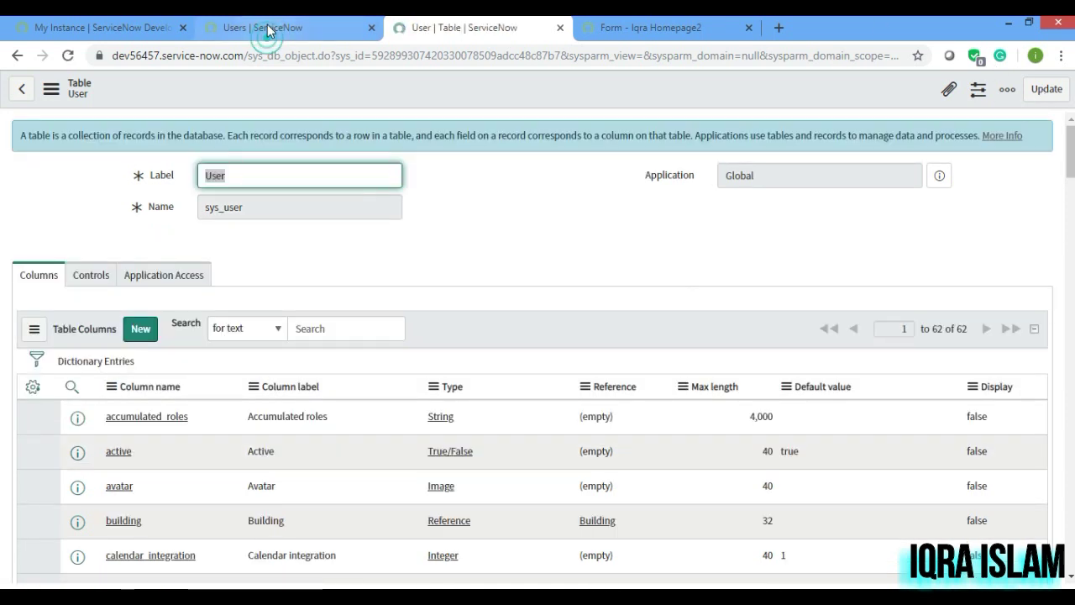
# Step: Open the admin user in a new tab, find the empty Audit History field, and show activity filters
pyautogui.click(264, 27)
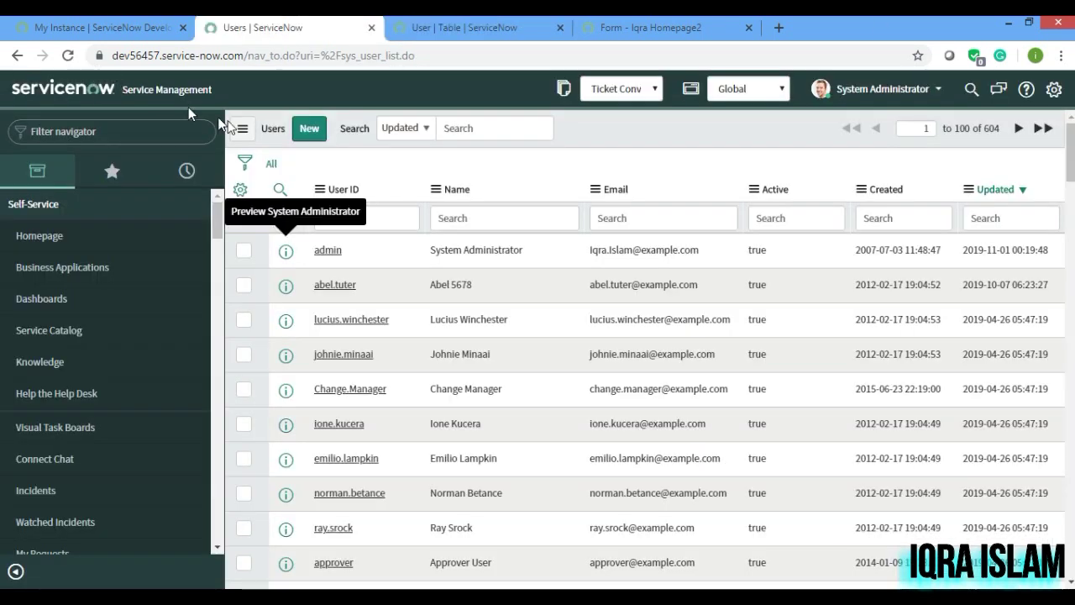
pyautogui.rightClick(289, 252)
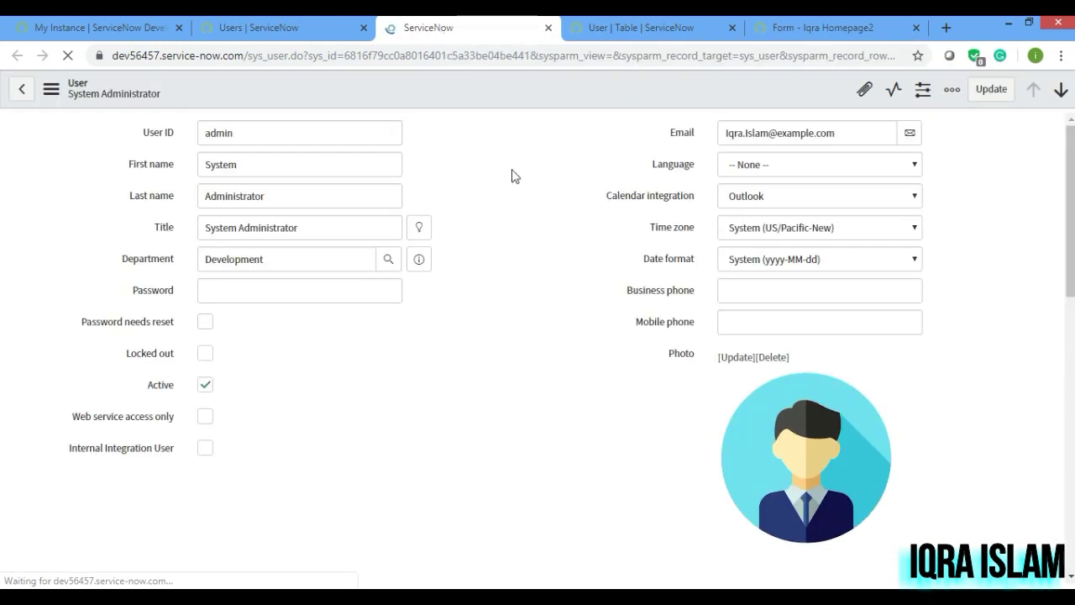
pyautogui.scroll(-3, 3, 323)
pyautogui.scroll(-3, 3, 336)
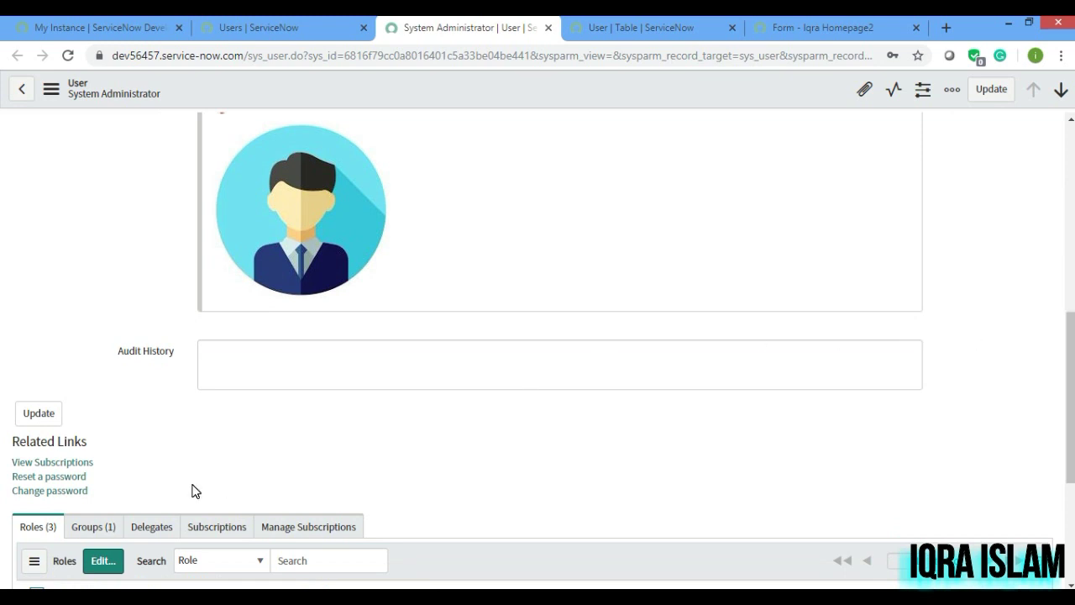
pyautogui.moveTo(180, 350); pyautogui.dragTo(118, 350)
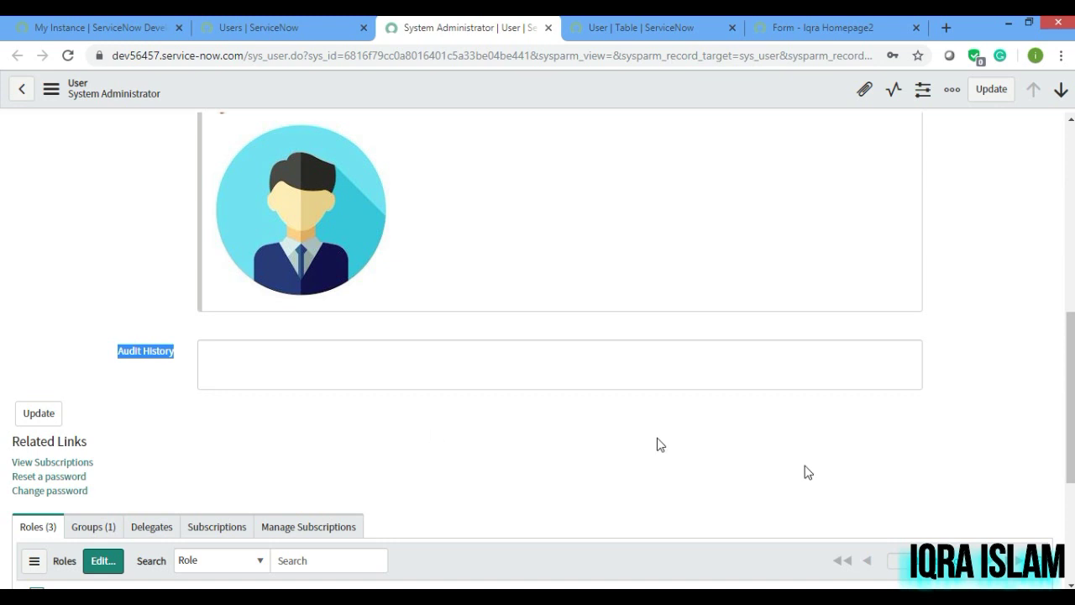
pyautogui.scroll(2, 1069, 376)
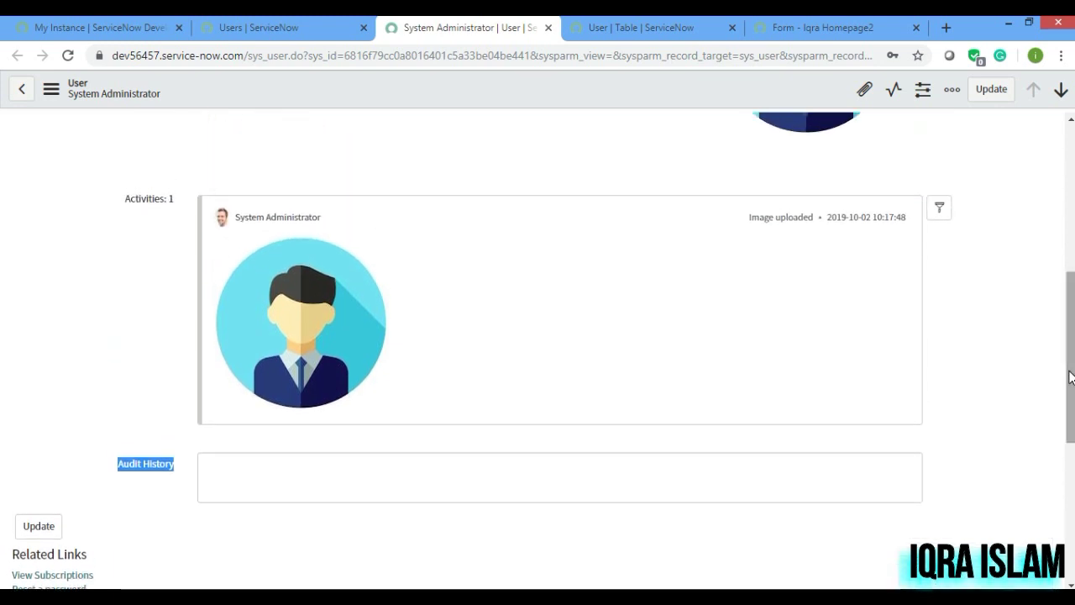
pyautogui.click(937, 209)
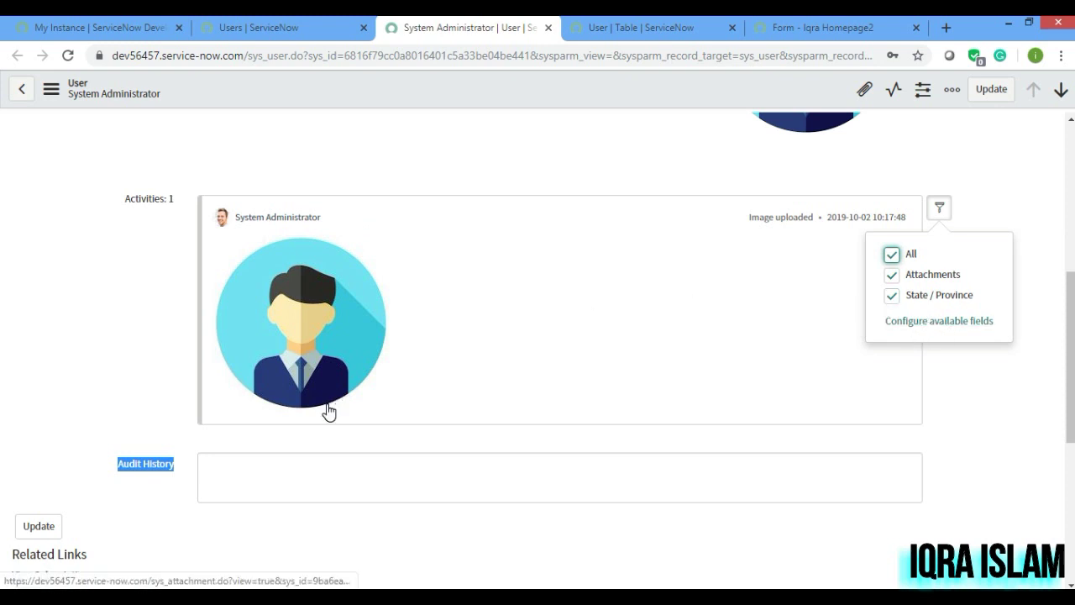
# Step: Reload the Iqra Homepage2 portal form and find the empty Audit History field below Activity
pyautogui.click(791, 26)
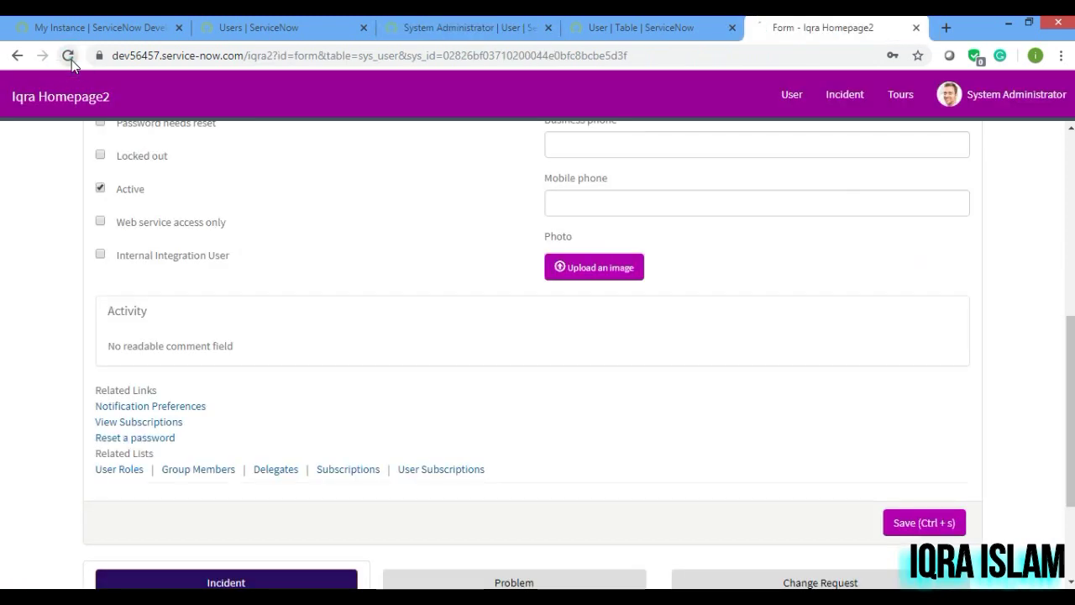
pyautogui.click(72, 60)
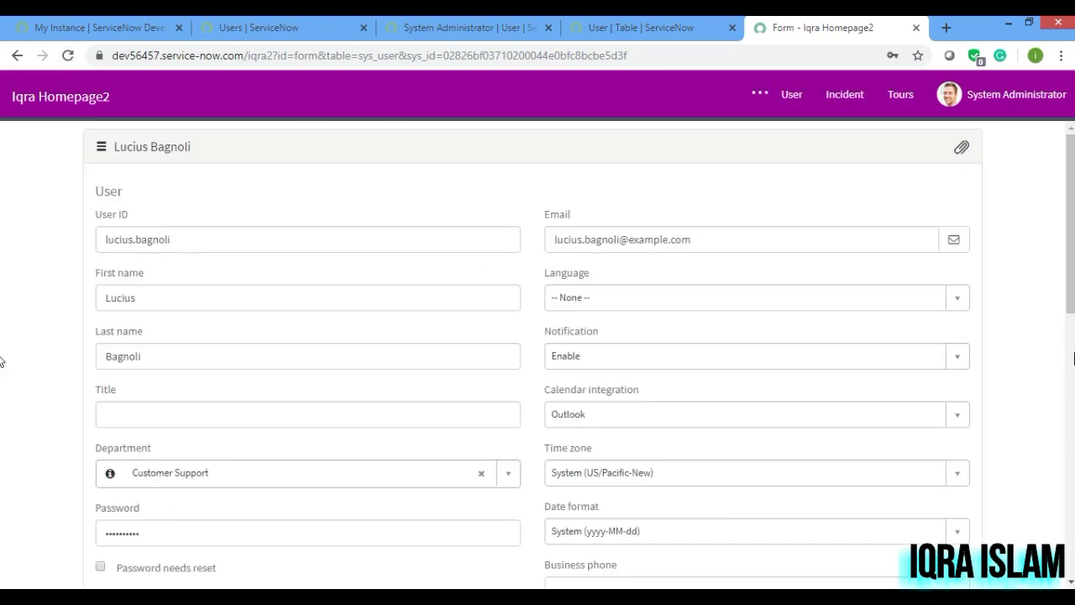
pyautogui.scroll(-6, 2, 235)
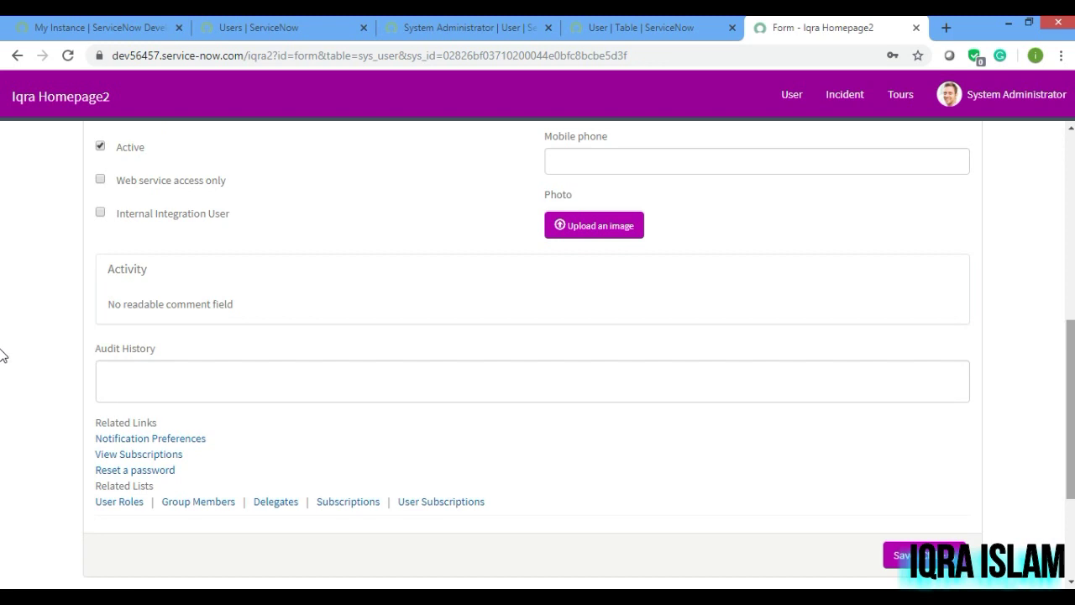
pyautogui.moveTo(172, 350); pyautogui.dragTo(95, 344)
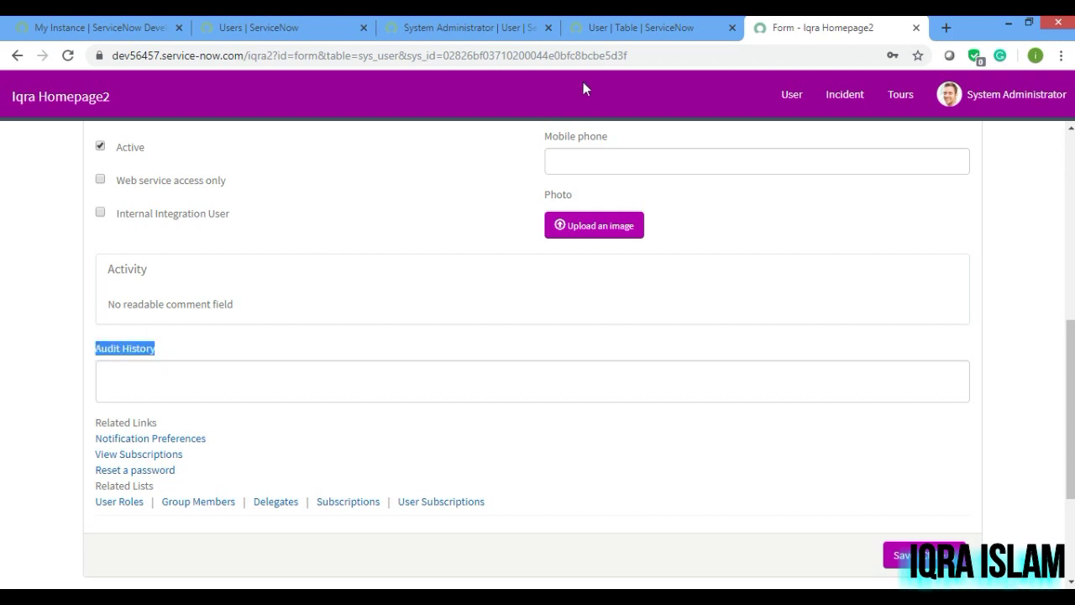
# Step: From the admin record's Activities filter, move Audit History into the selected fields and save
pyautogui.click(586, 39)
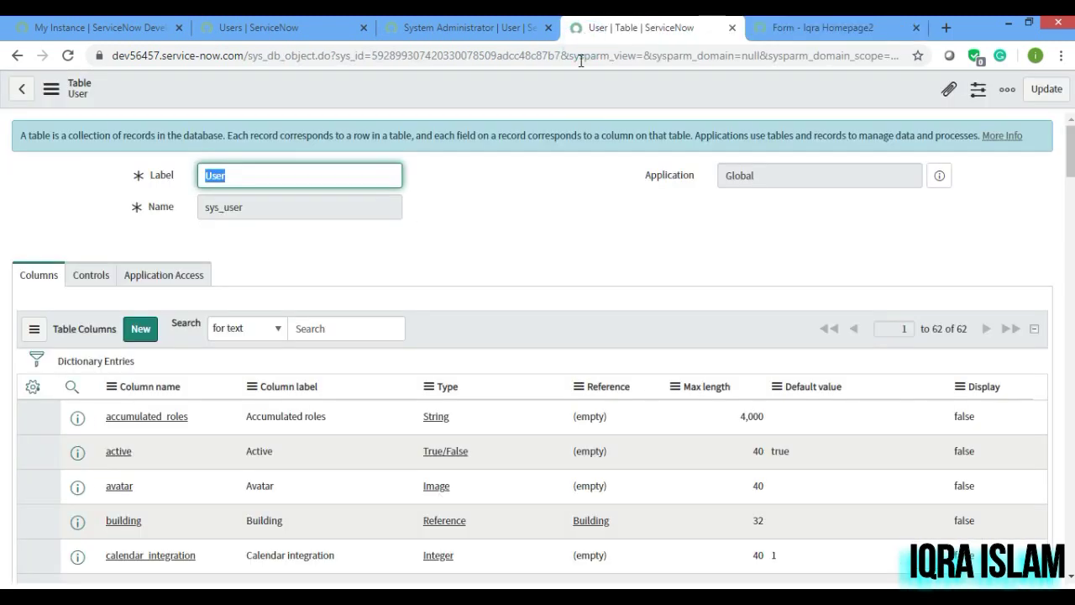
pyautogui.click(478, 28)
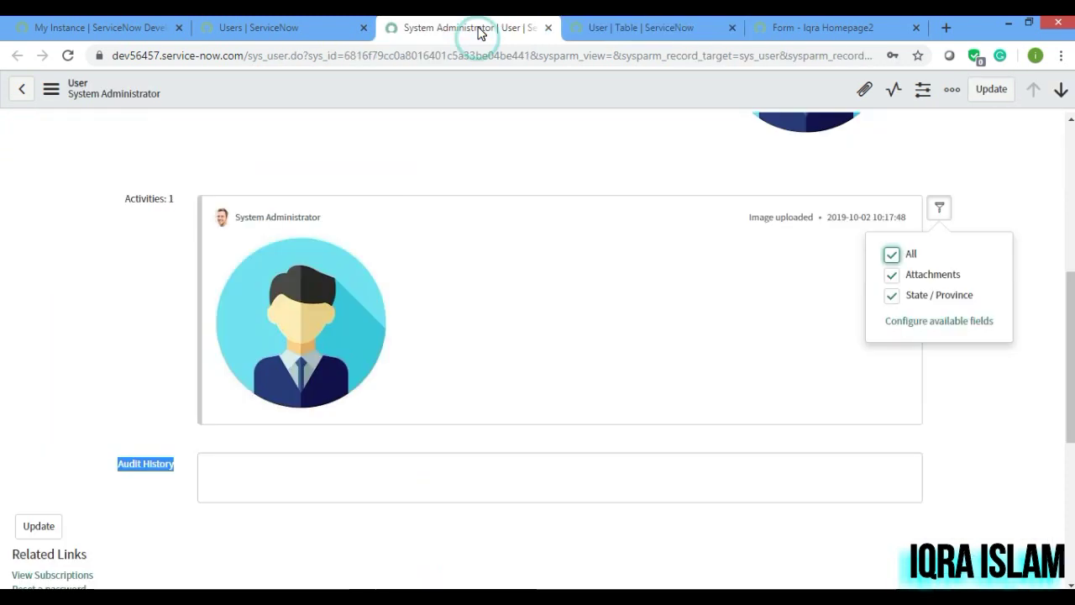
pyautogui.click(938, 323)
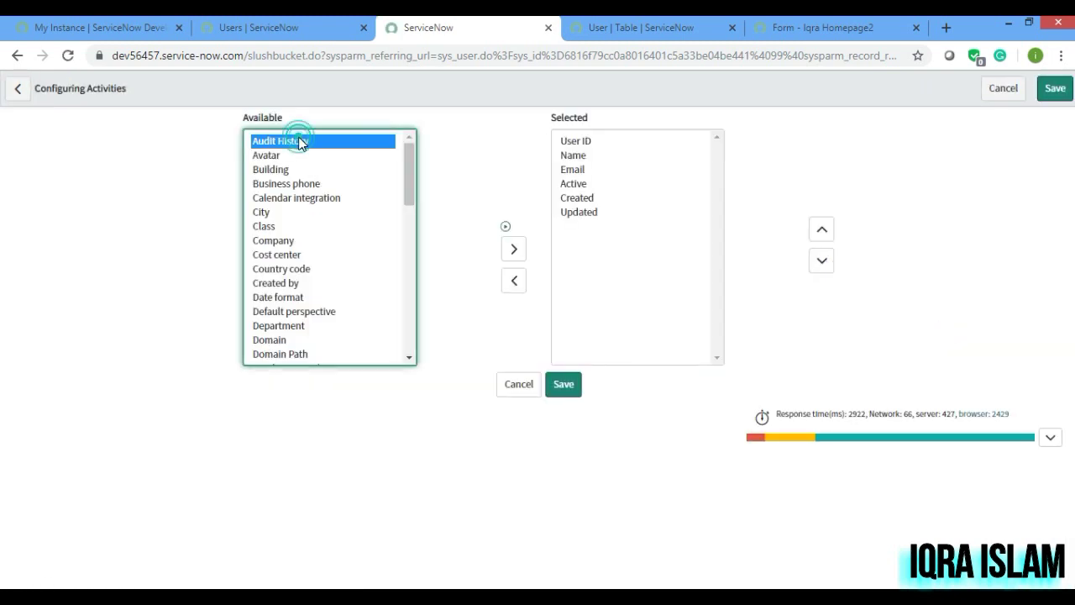
pyautogui.doubleClick(300, 142)
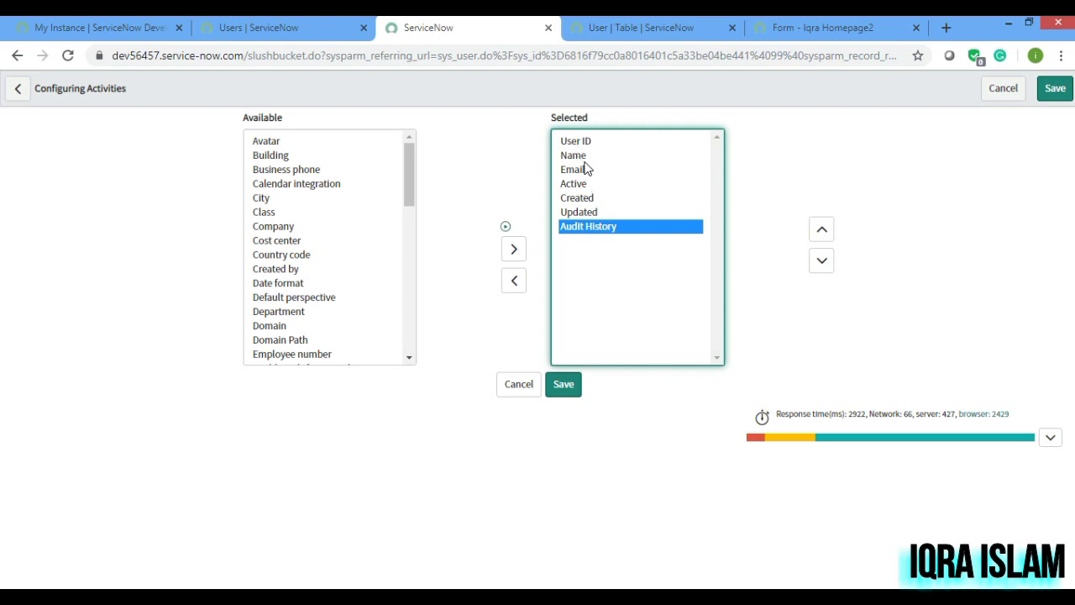
pyautogui.click(564, 385)
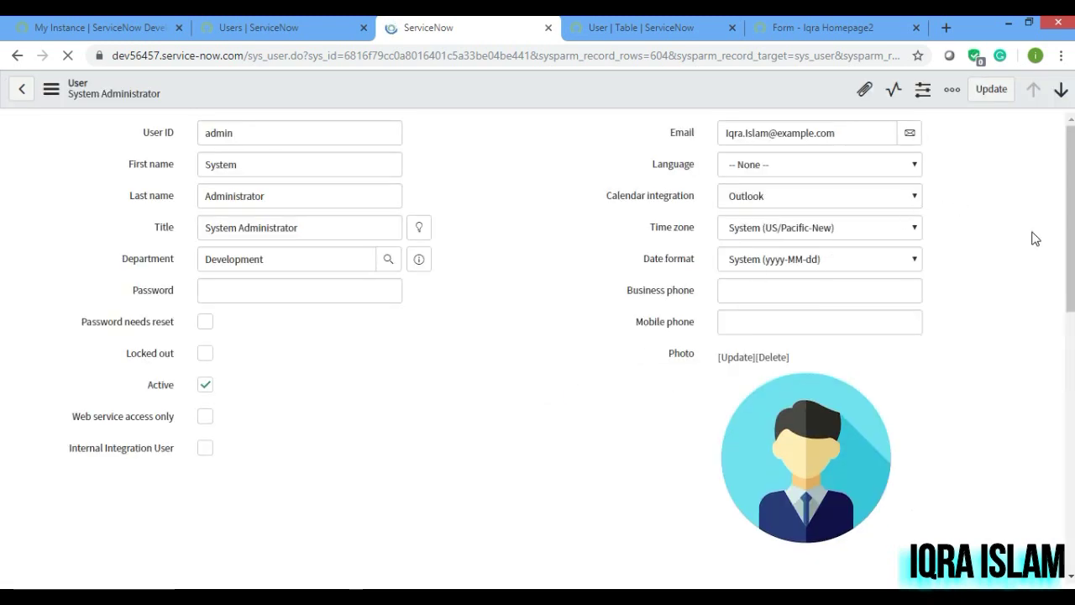
# Step: Post 'Iqra' in the System Administrator's Audit History field, bringing Activities to 2 entries
pyautogui.scroll(-5, 2, 252)
pyautogui.scroll(1, 3, 340)
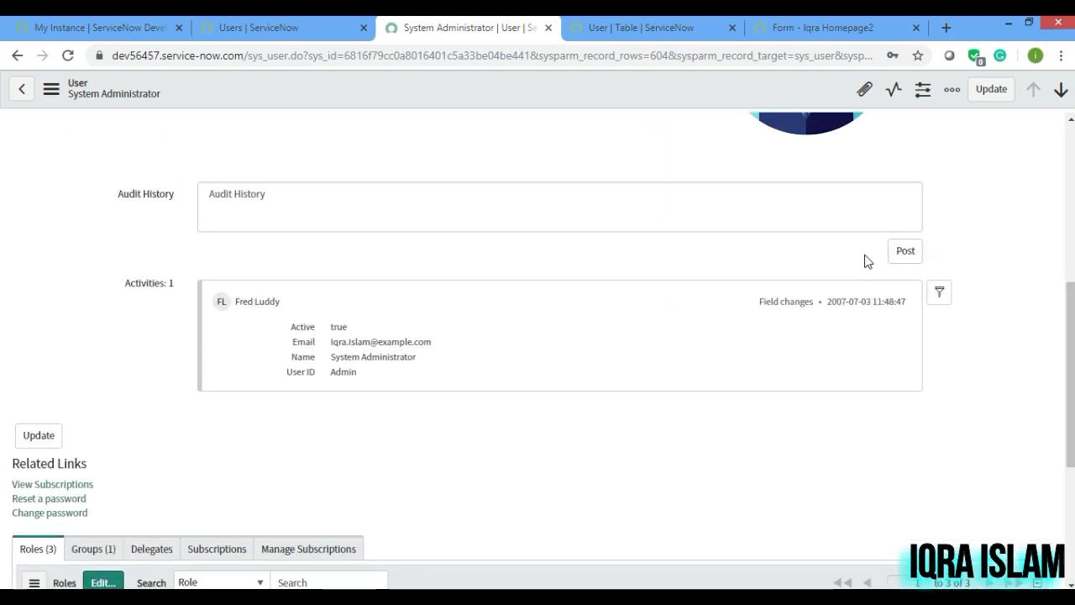
pyautogui.click(640, 199)
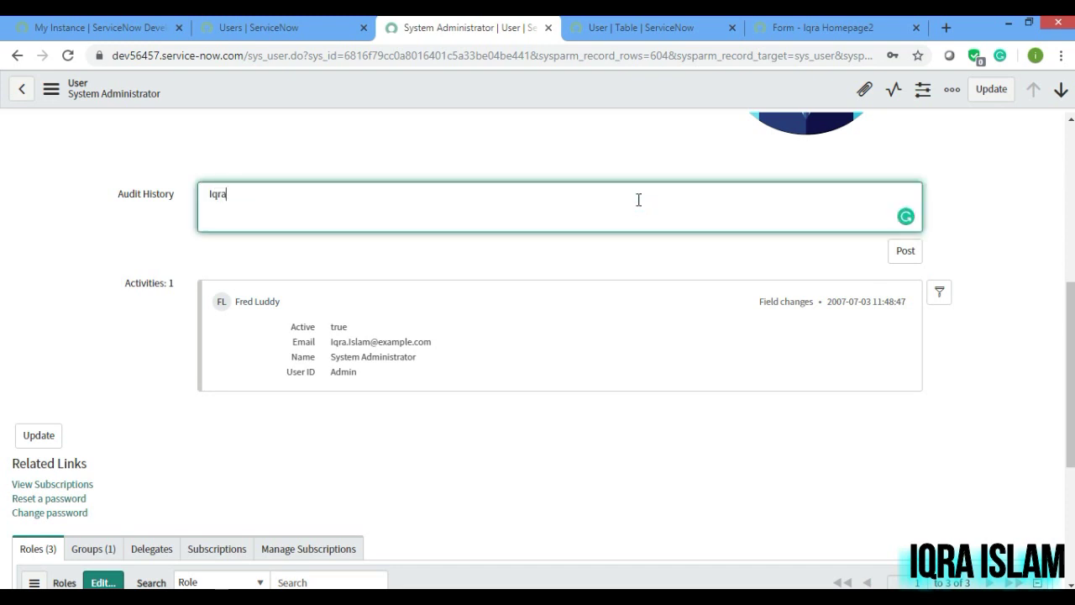
pyautogui.click(905, 251)
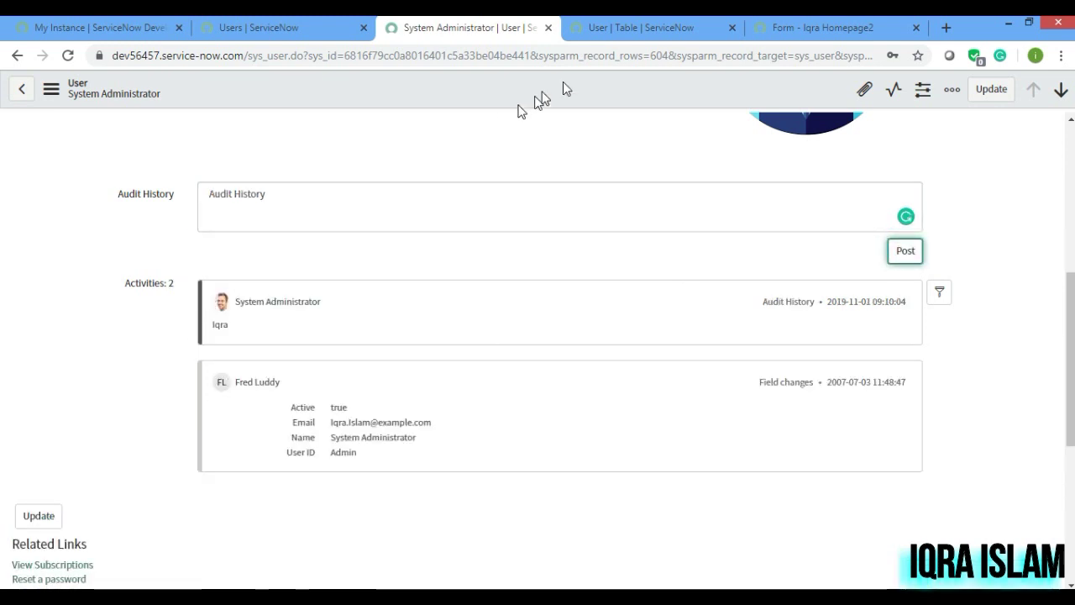
pyautogui.click(628, 38)
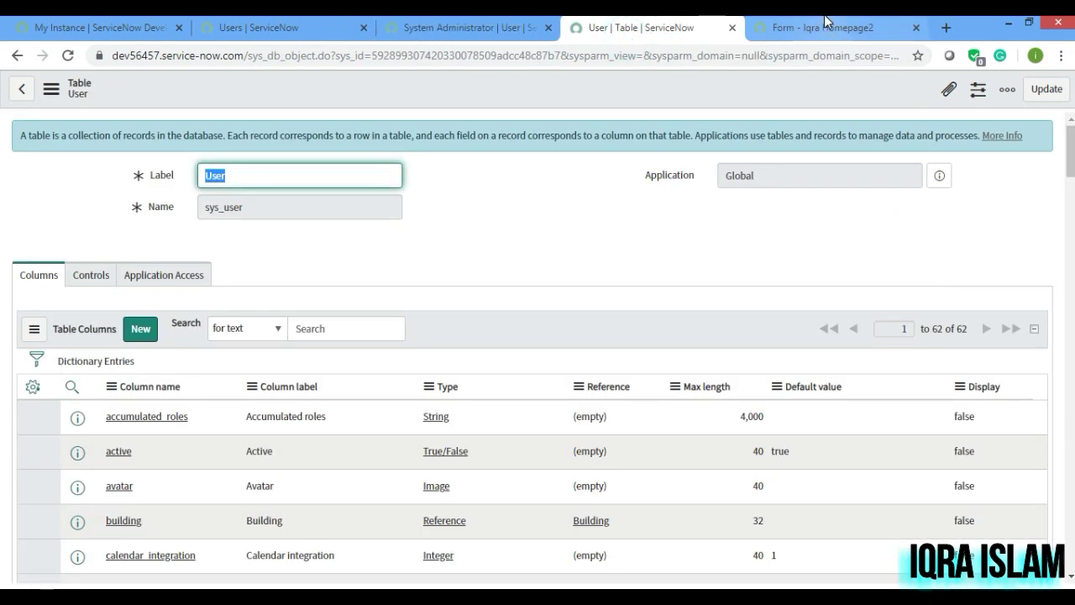
# Step: Reload the Iqra Homepage2 portal user form and scroll to its Activity stream showing the Created entry
pyautogui.click(781, 28)
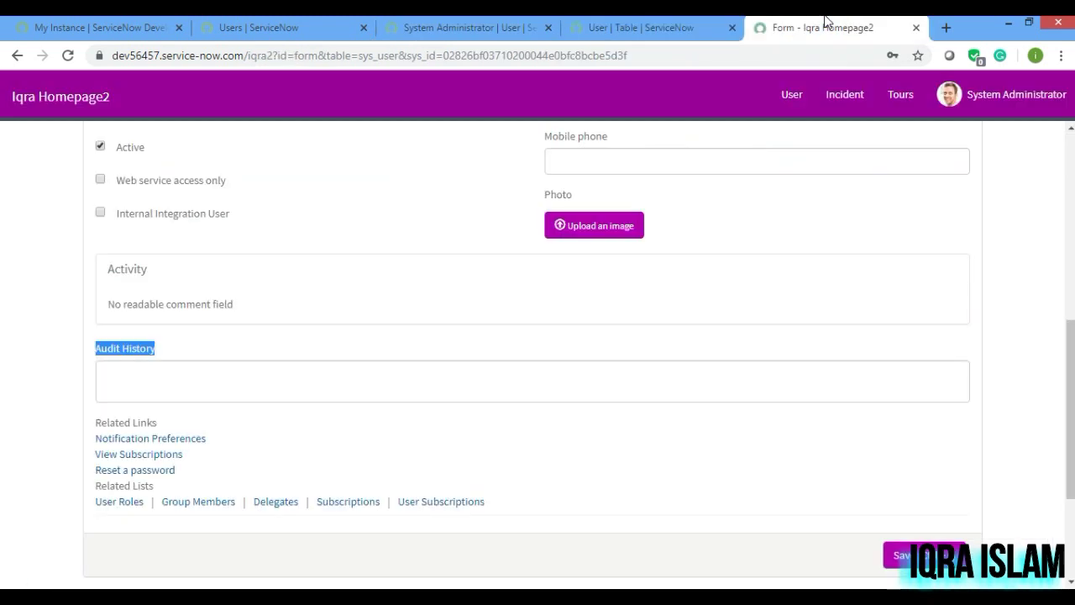
pyautogui.click(64, 66)
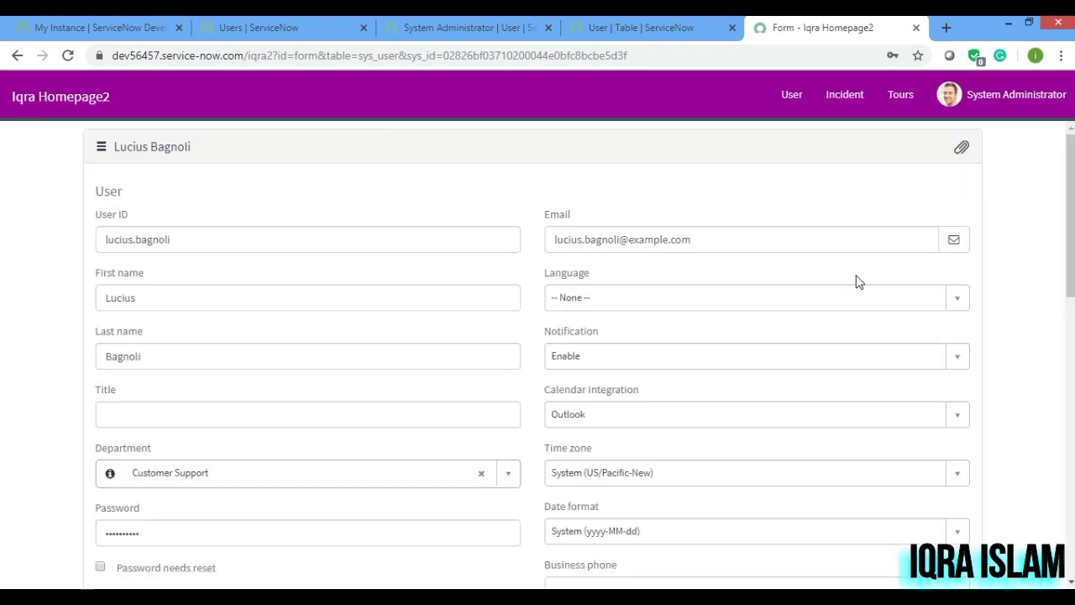
pyautogui.scroll(-6, 2, 340)
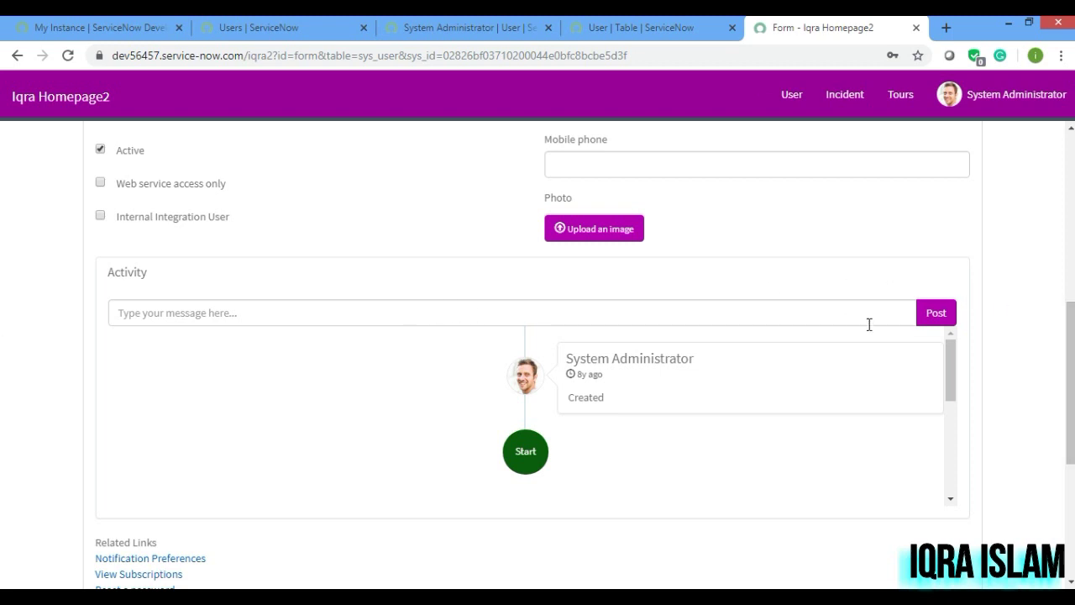
pyautogui.scroll(-5, 949, 363)
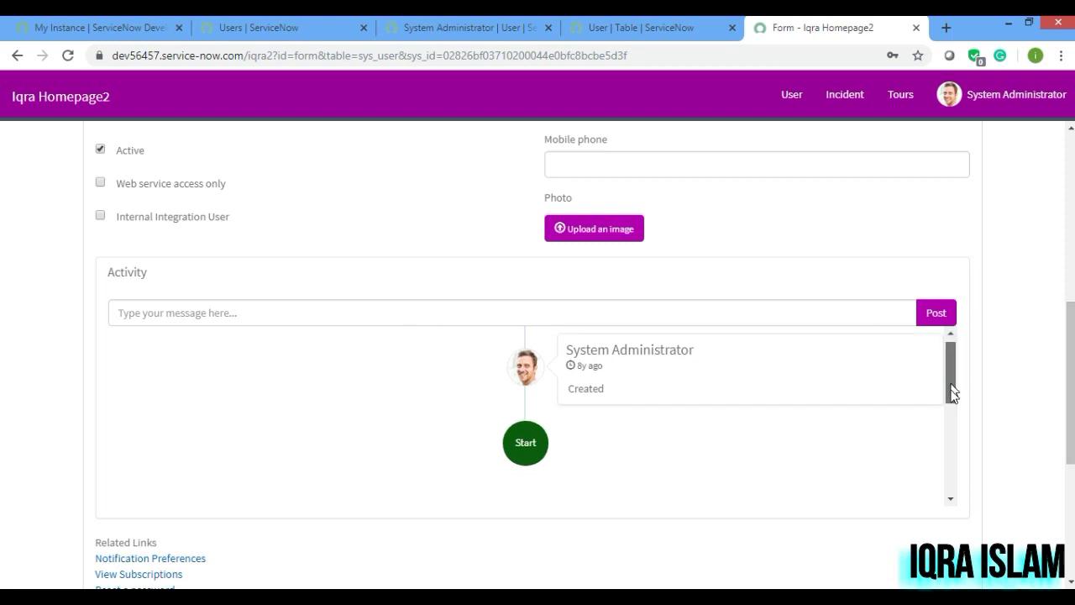
pyautogui.scroll(3, 950, 415)
pyautogui.scroll(1, 953, 357)
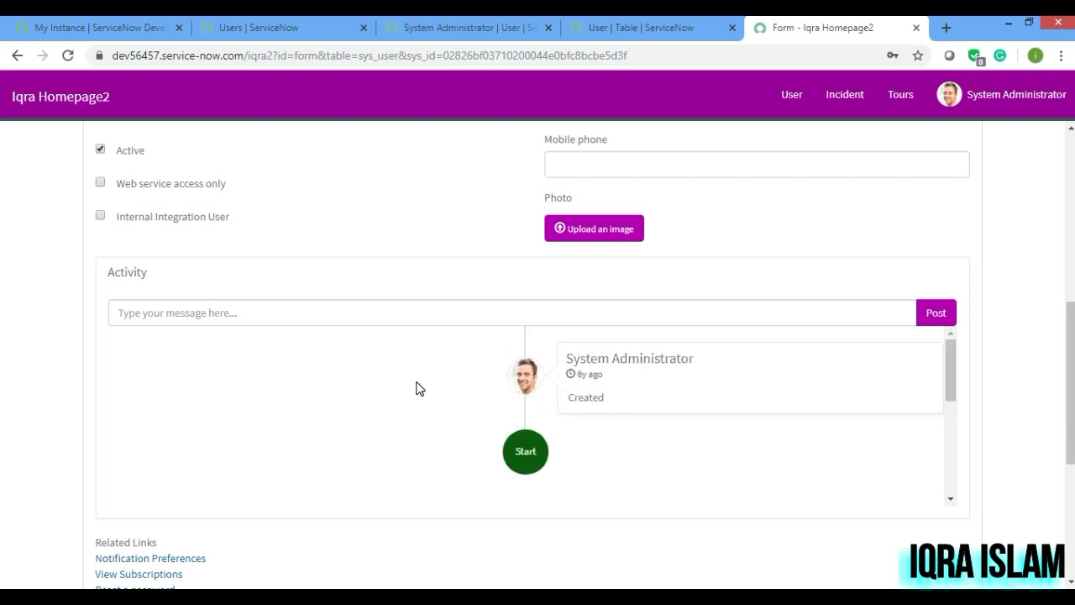
# Step: Return to the System Administrator user record and open its activity field filter list
pyautogui.click(599, 36)
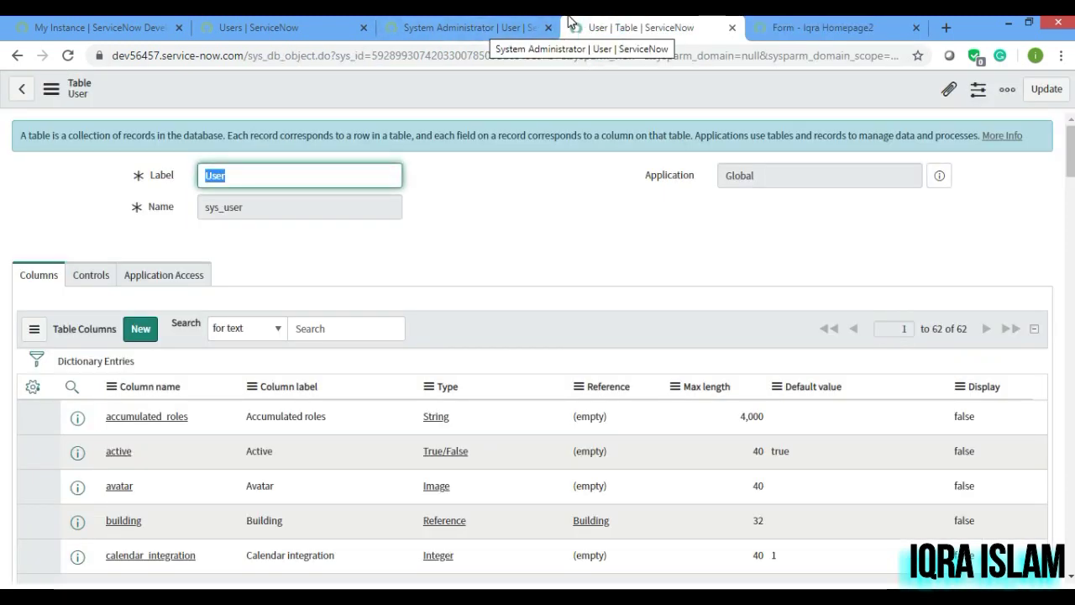
pyautogui.click(475, 28)
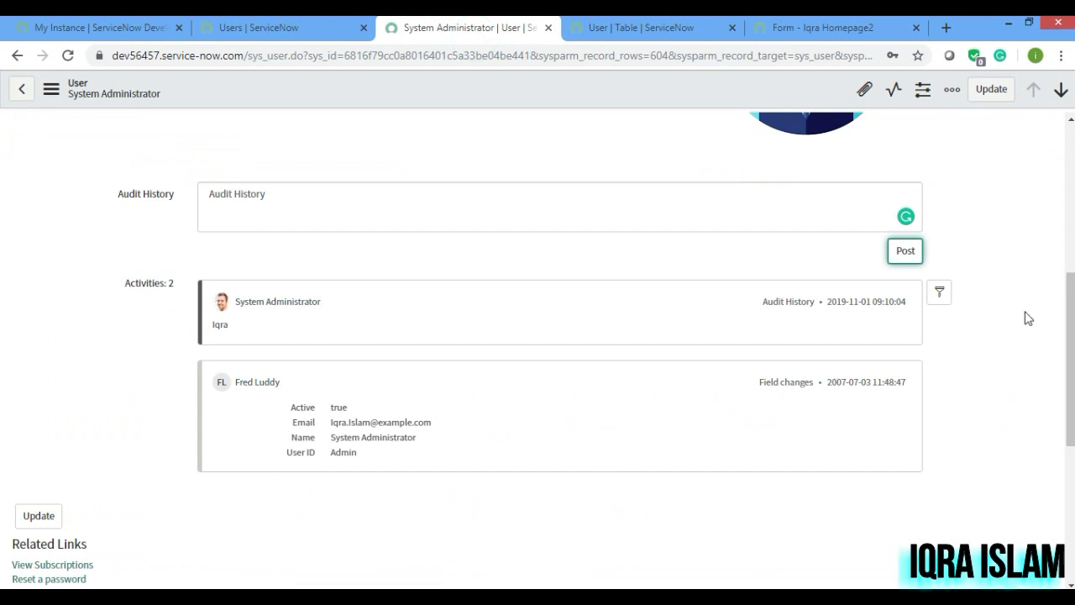
pyautogui.click(940, 292)
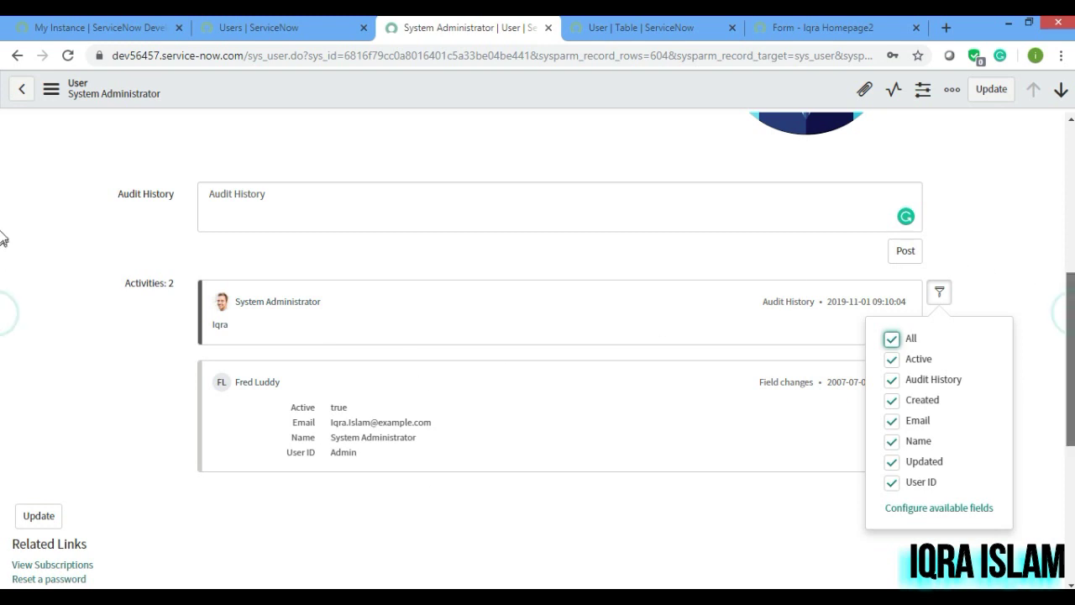
pyautogui.scroll(8, 2, 228)
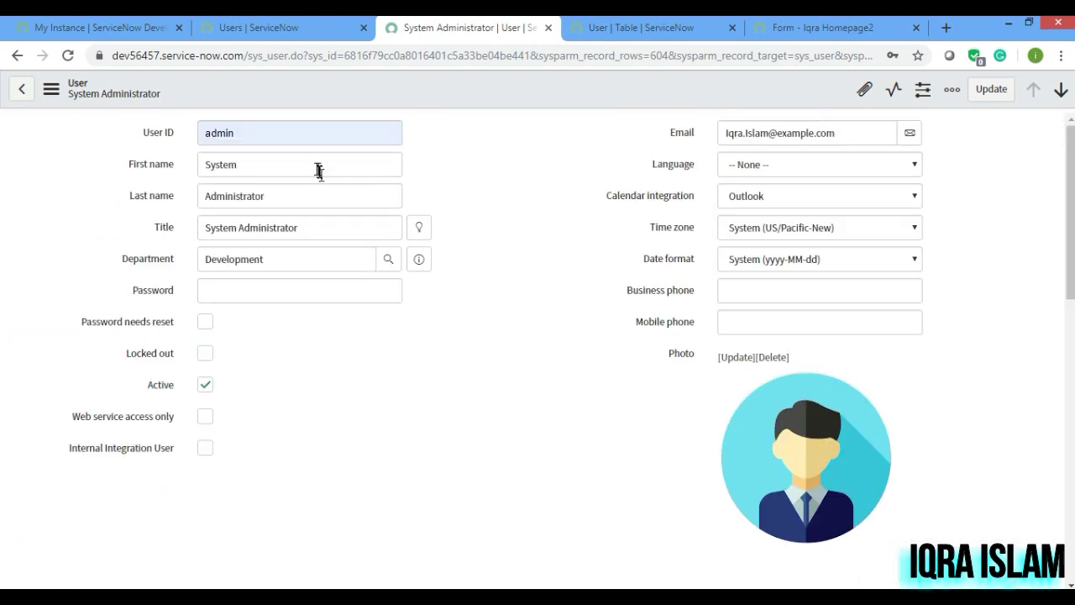
# Step: Change the first name to 'Systems', save the record, and select the logged Name change
pyautogui.click(316, 167)
pyautogui.scroll(-4, 316, 171)
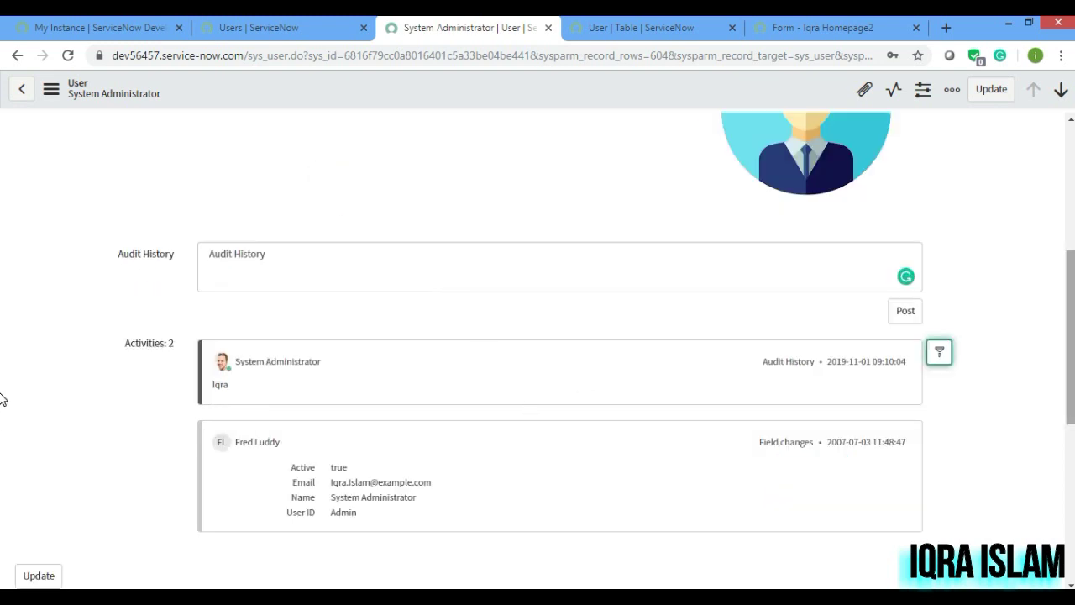
pyautogui.scroll(5, 4, 236)
pyautogui.click(363, 164)
pyautogui.write('stems')
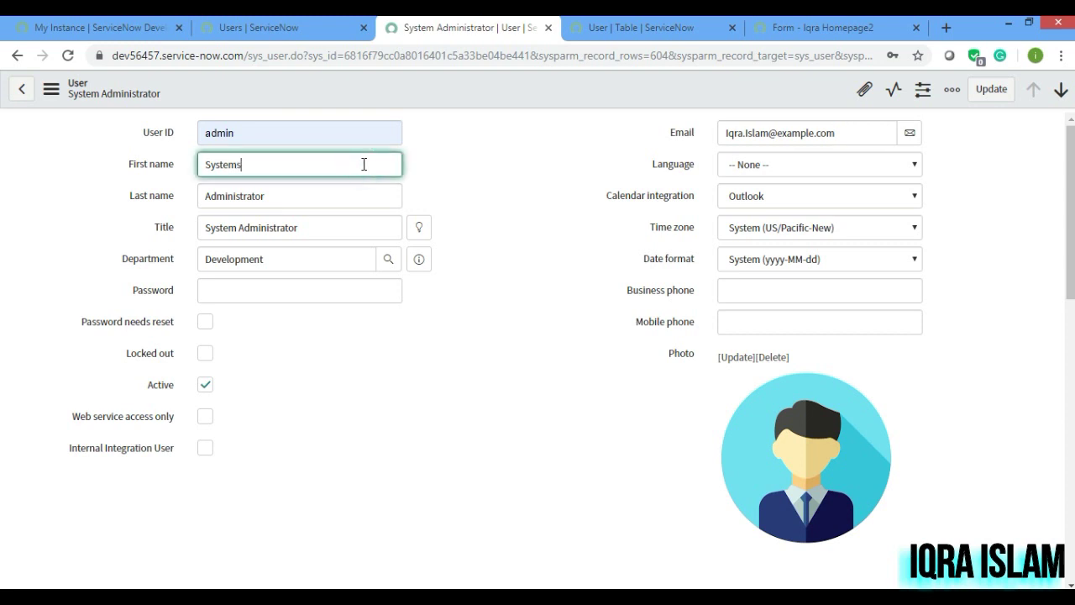
pyautogui.rightClick(417, 98)
pyautogui.click(432, 115)
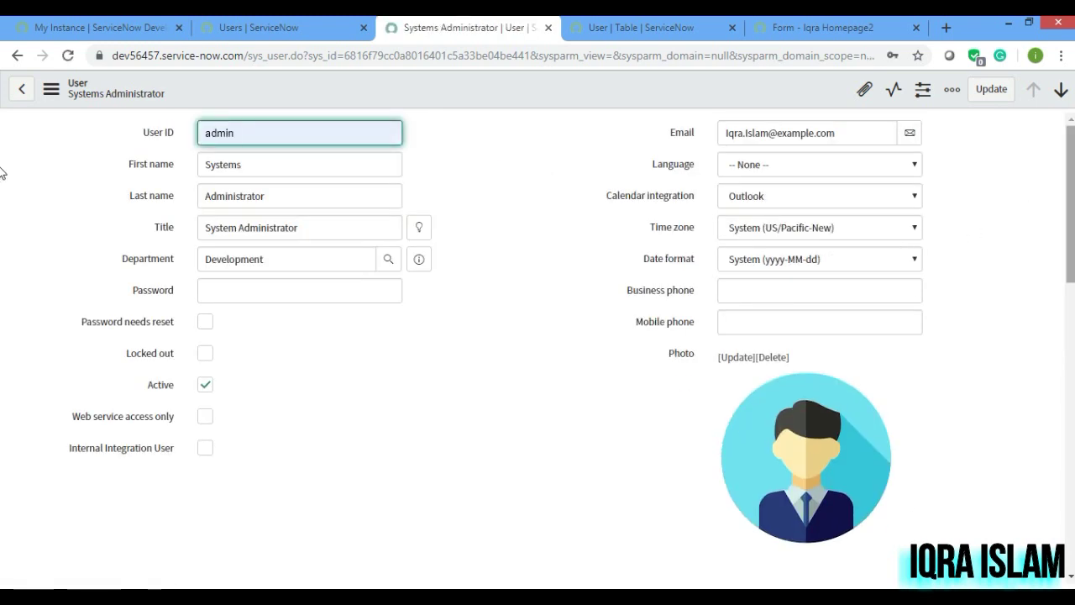
pyautogui.scroll(-5, 3, 274)
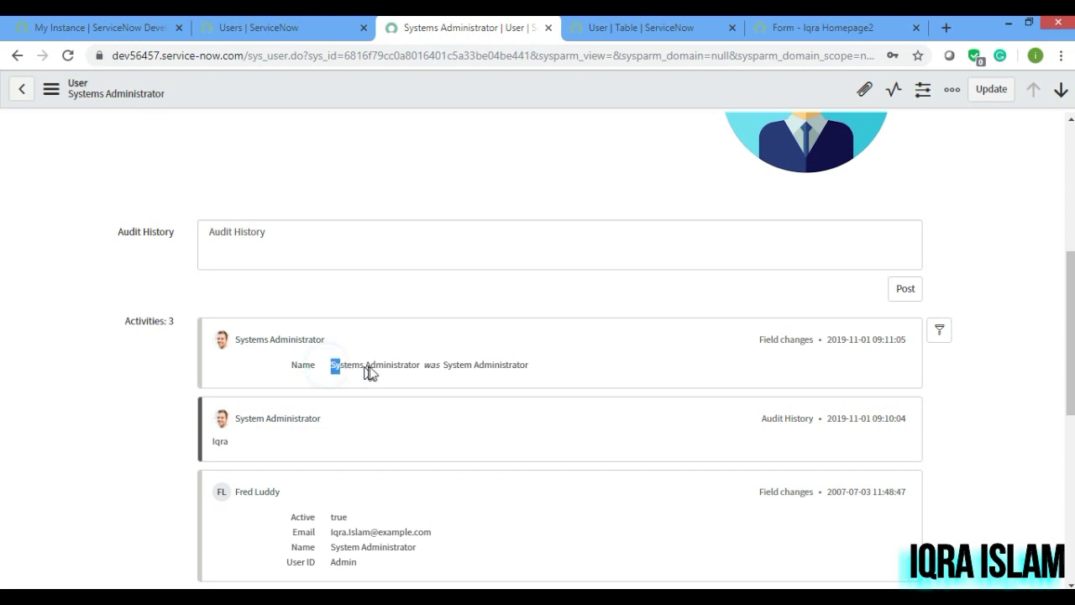
pyautogui.moveTo(371, 368); pyautogui.dragTo(535, 363)
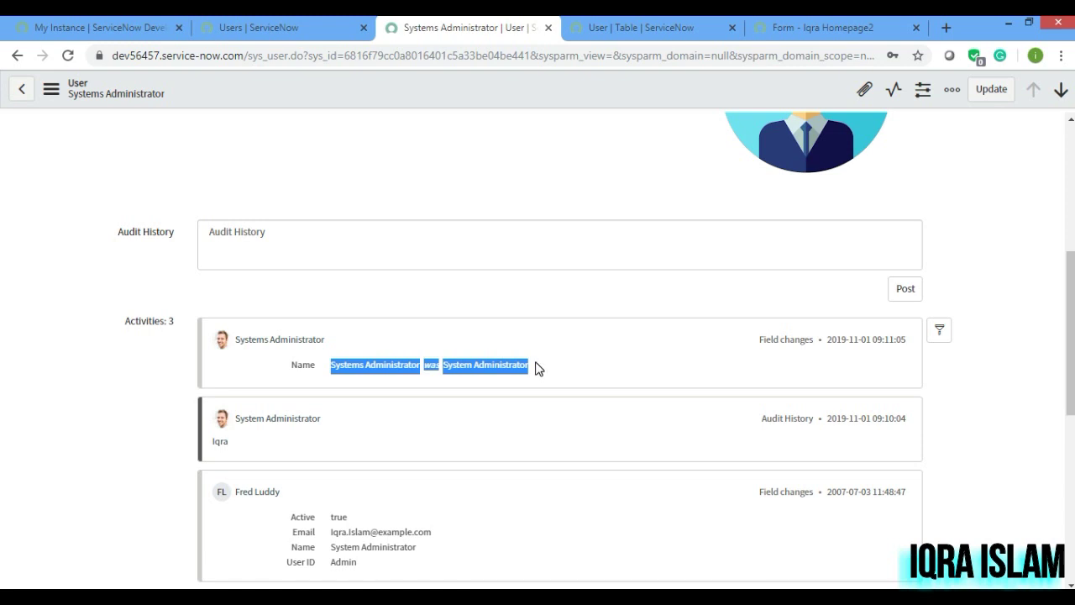
# Step: Reload the portal form, then select the admin record's sys_id in the address bar
pyautogui.click(788, 26)
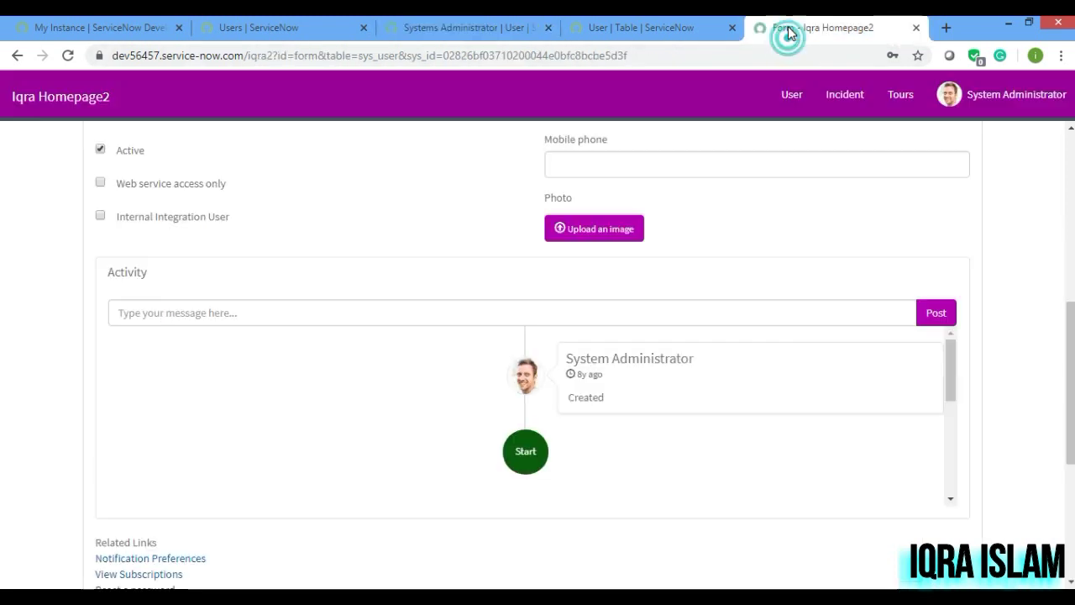
pyautogui.click(67, 56)
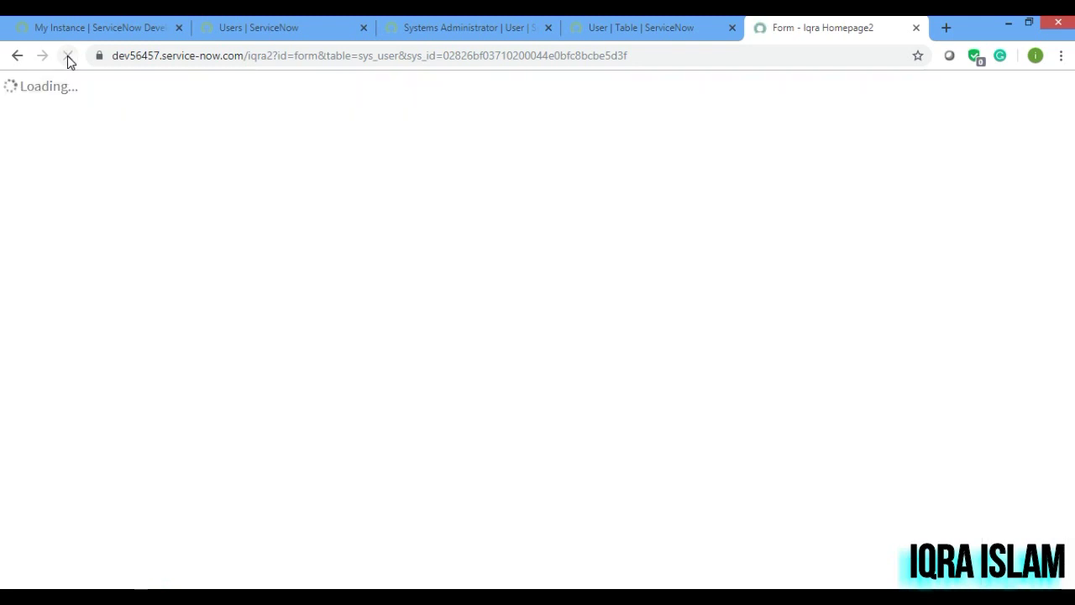
pyautogui.click(510, 28)
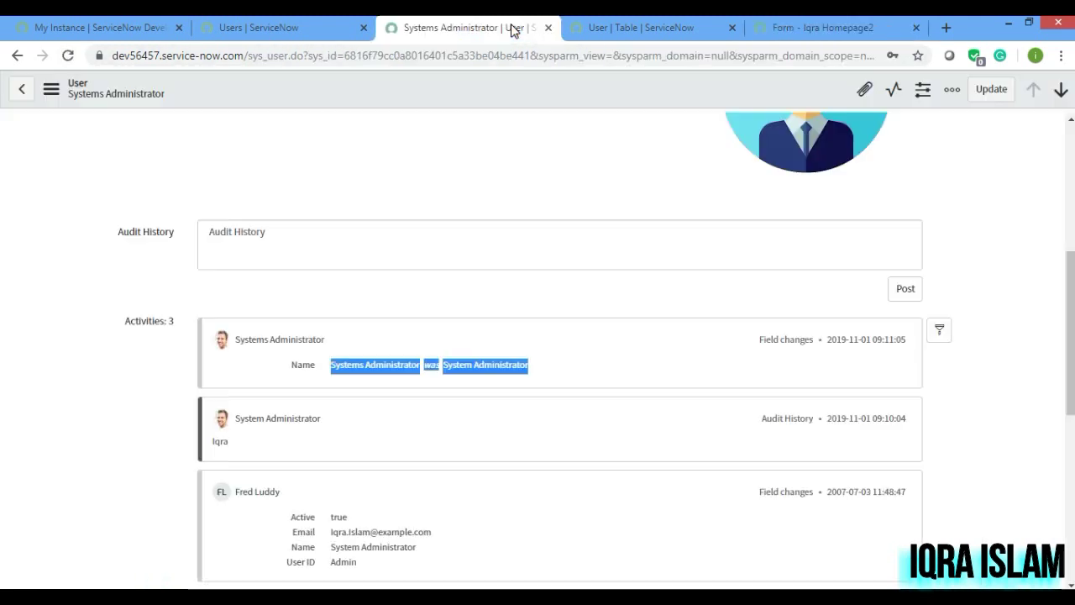
pyautogui.doubleClick(404, 56)
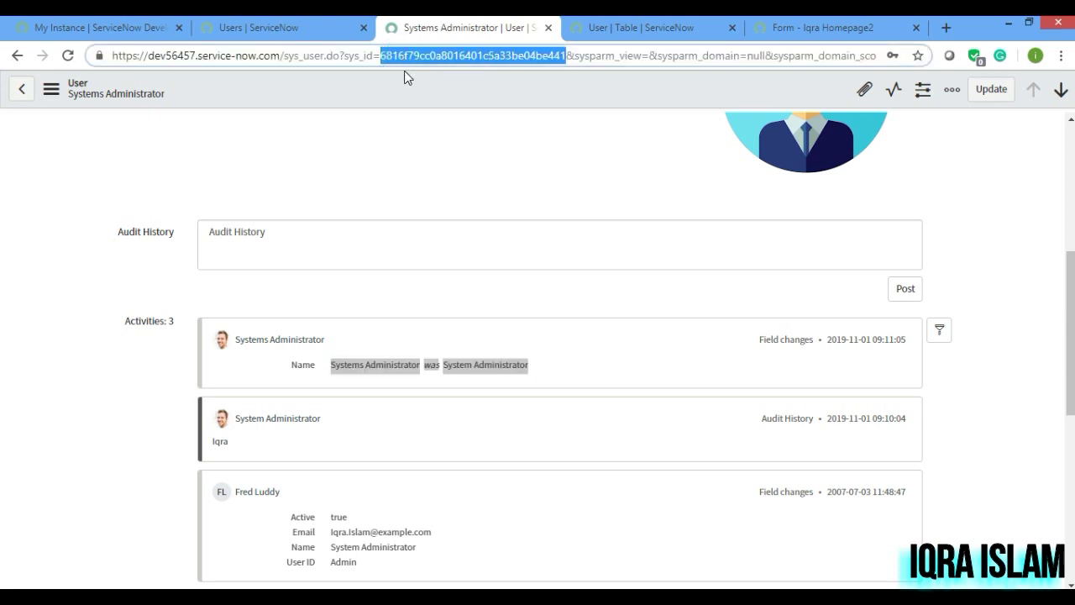
# Step: Show the portal's Users list with User ID, Name and Email columns
pyautogui.click(823, 30)
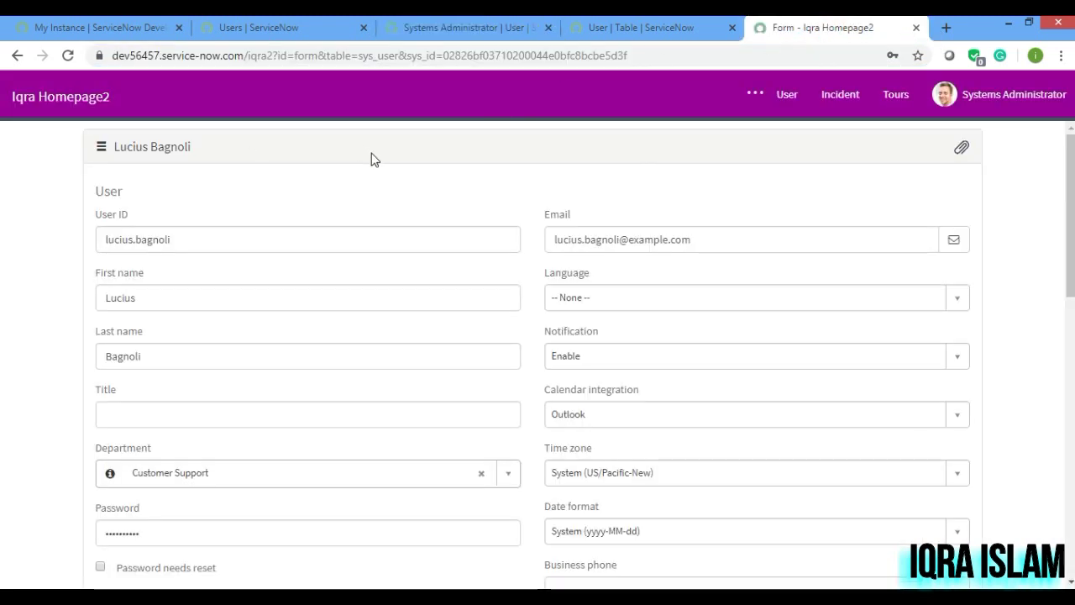
pyautogui.click(781, 97)
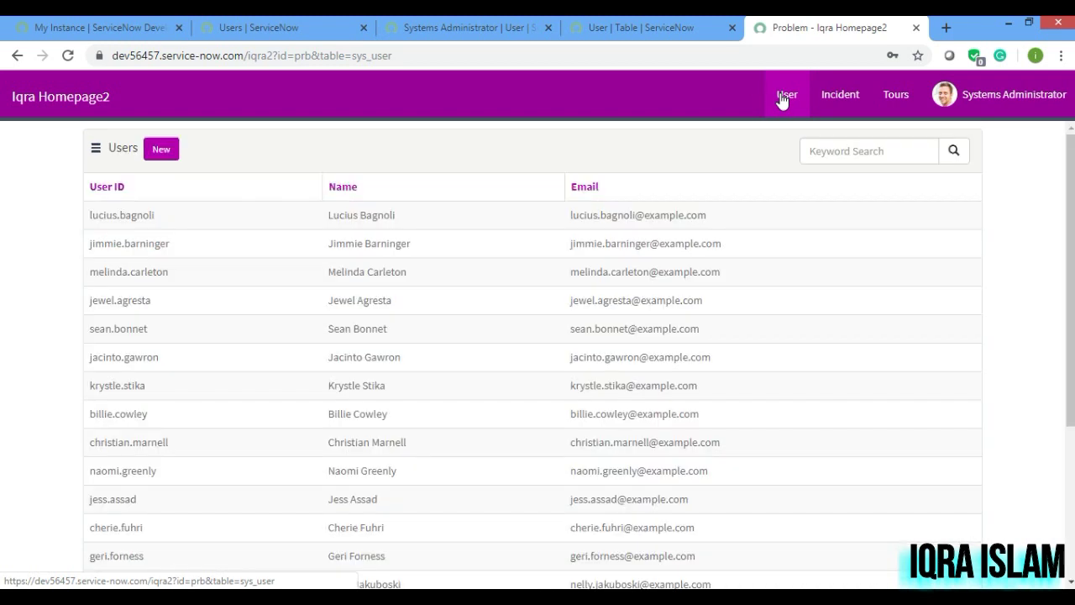
pyautogui.click(96, 151)
pyautogui.click(32, 207)
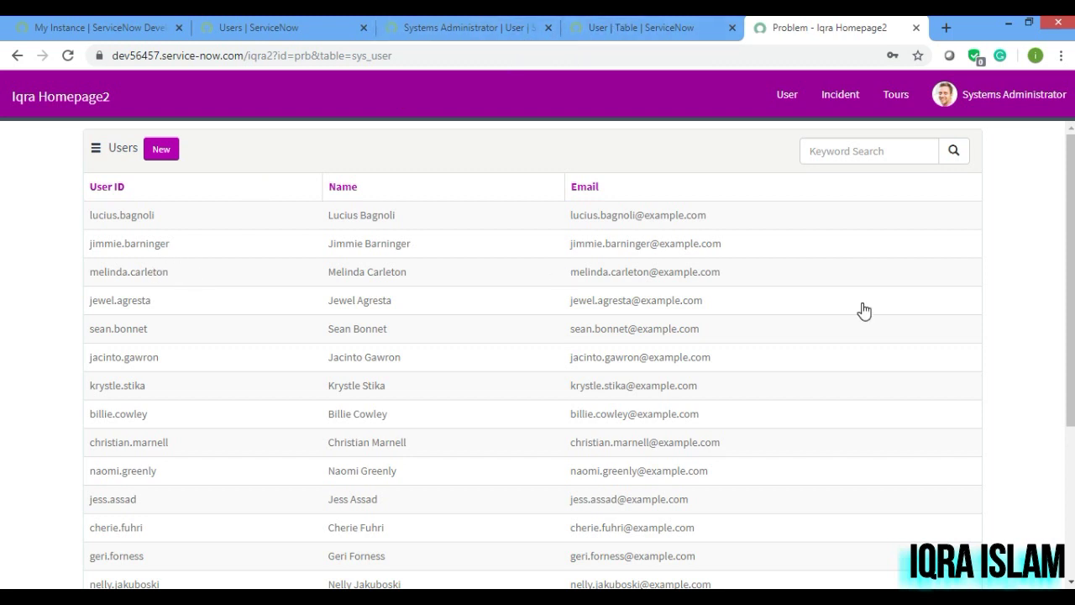
# Step: Search users for 'admi', open the admin record, and scroll to its Iqra Audit History post
pyautogui.click(851, 151)
pyautogui.write('admin')
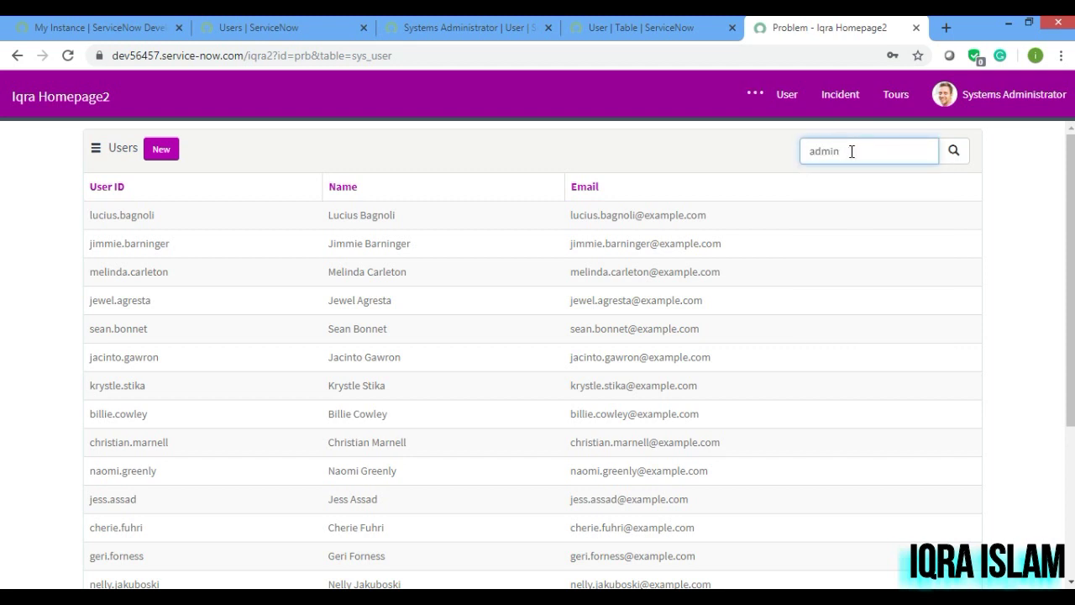
pyautogui.press('Return')
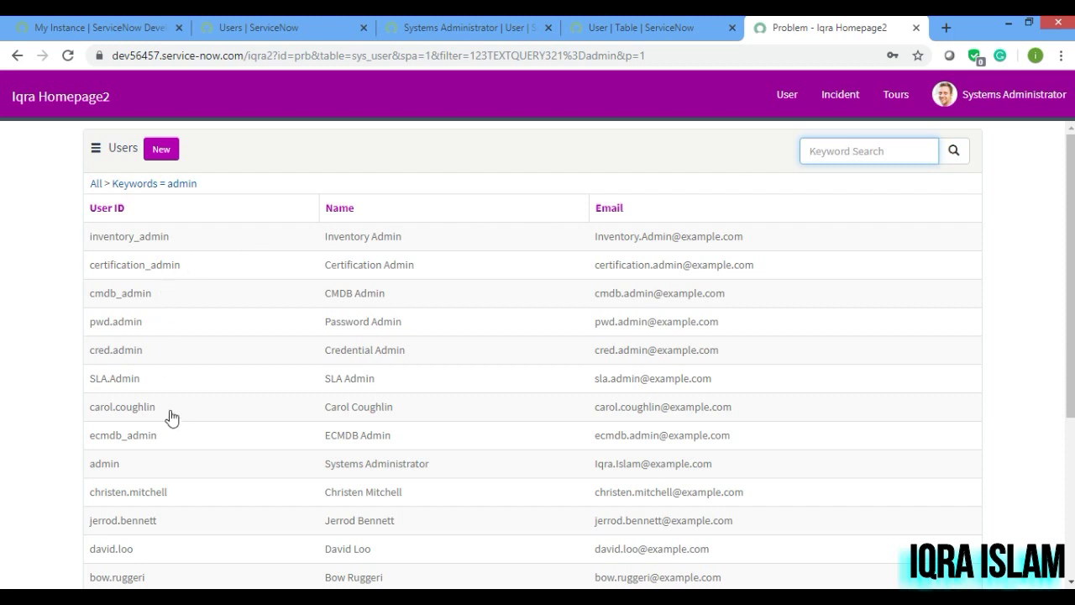
pyautogui.click(158, 467)
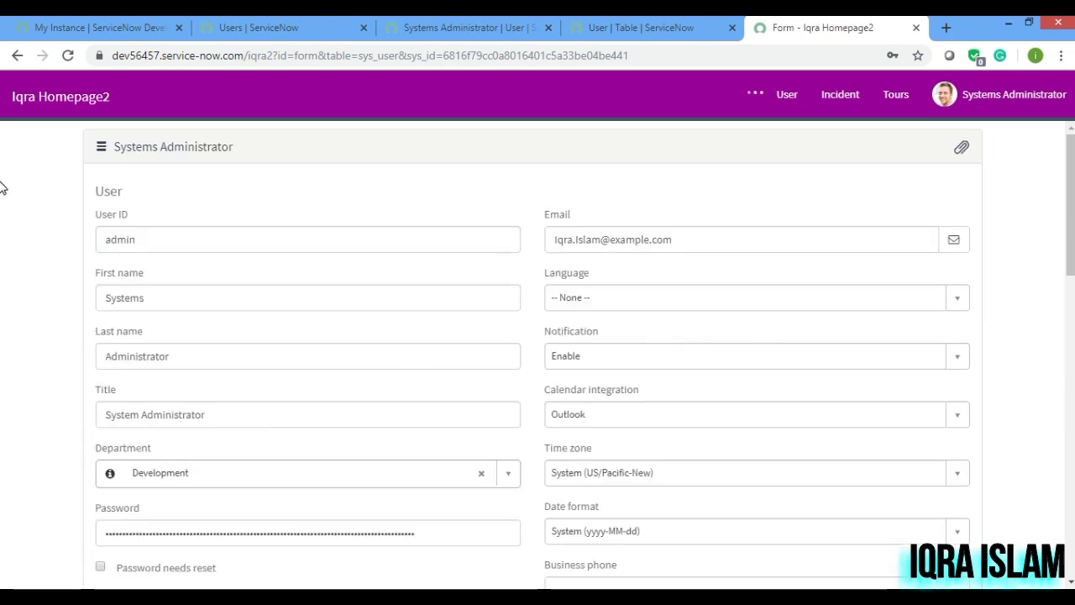
pyautogui.scroll(-1, 3, 298)
pyautogui.scroll(-5, 2, 302)
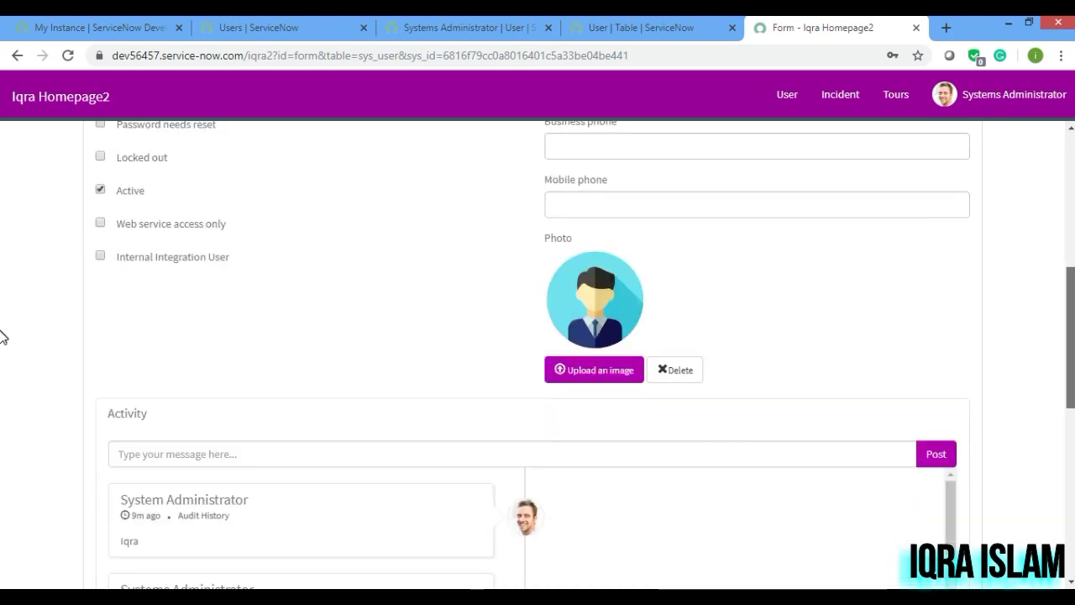
pyautogui.scroll(-2, 2, 370)
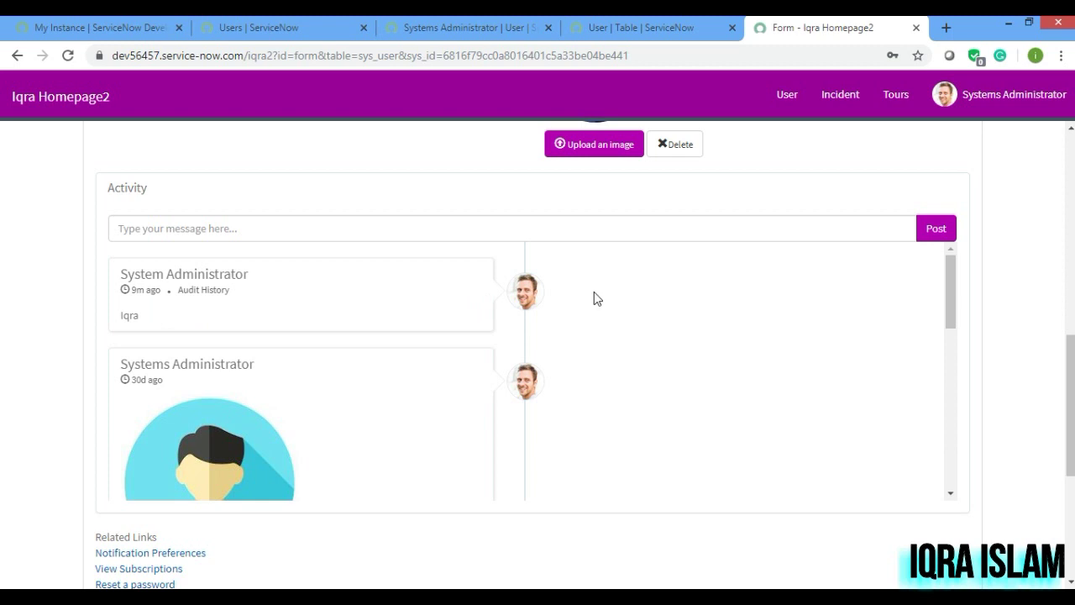
pyautogui.moveTo(953, 283); pyautogui.dragTo(928, 241)
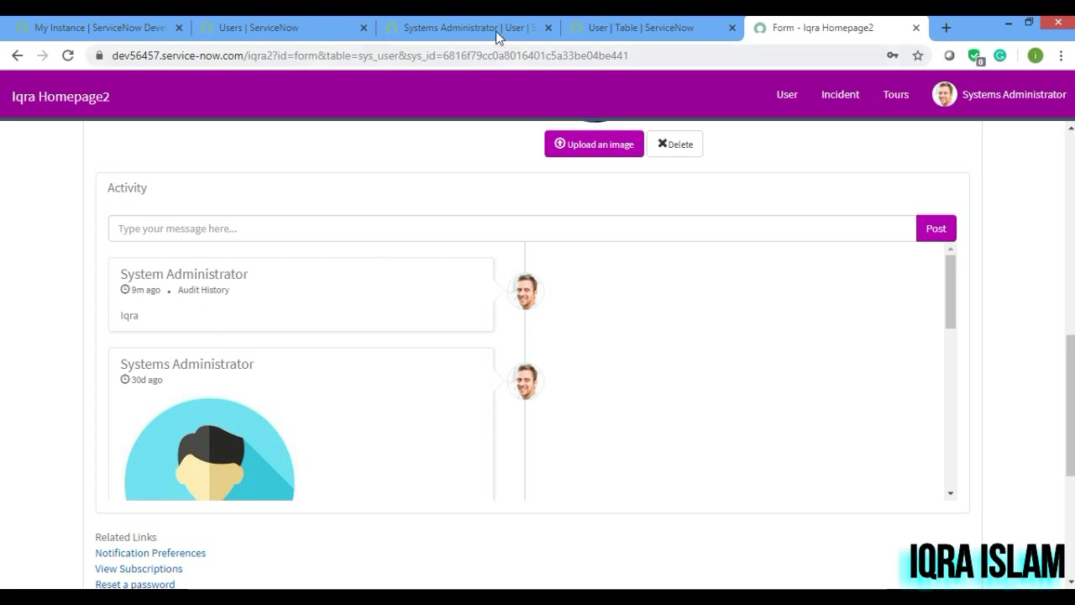
# Step: Move the admin user tab right and go back to its Activities with the Name change
pyautogui.moveTo(498, 31); pyautogui.dragTo(647, 29)
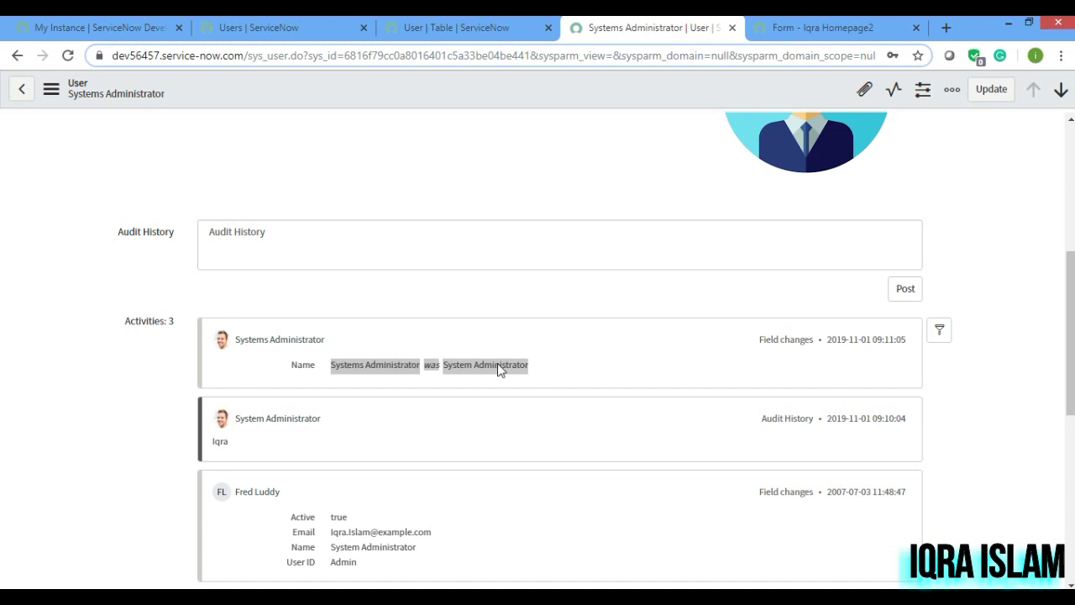
pyautogui.click(785, 35)
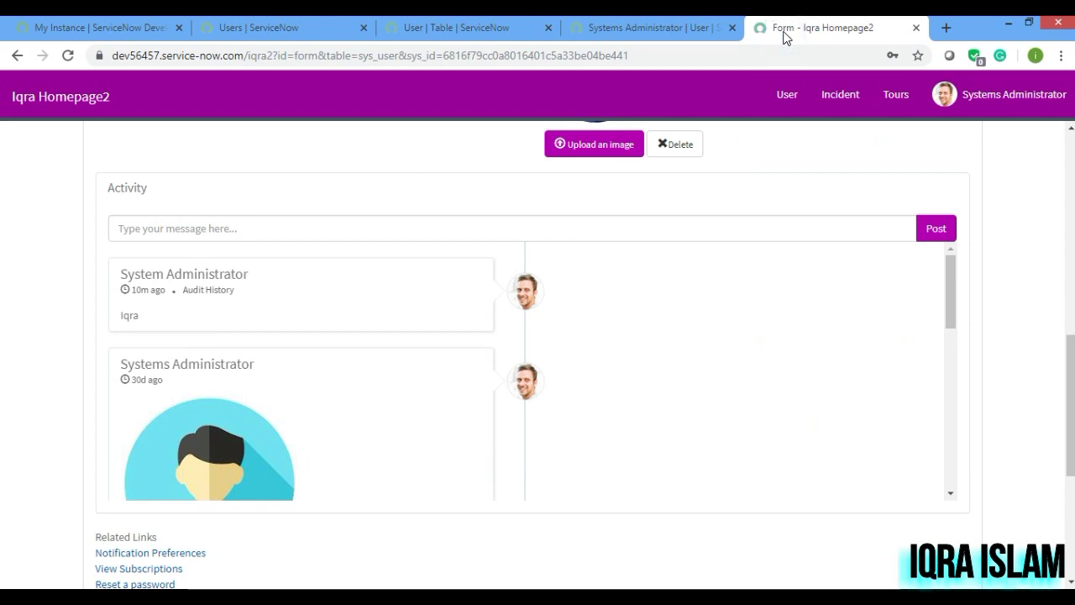
pyautogui.click(644, 37)
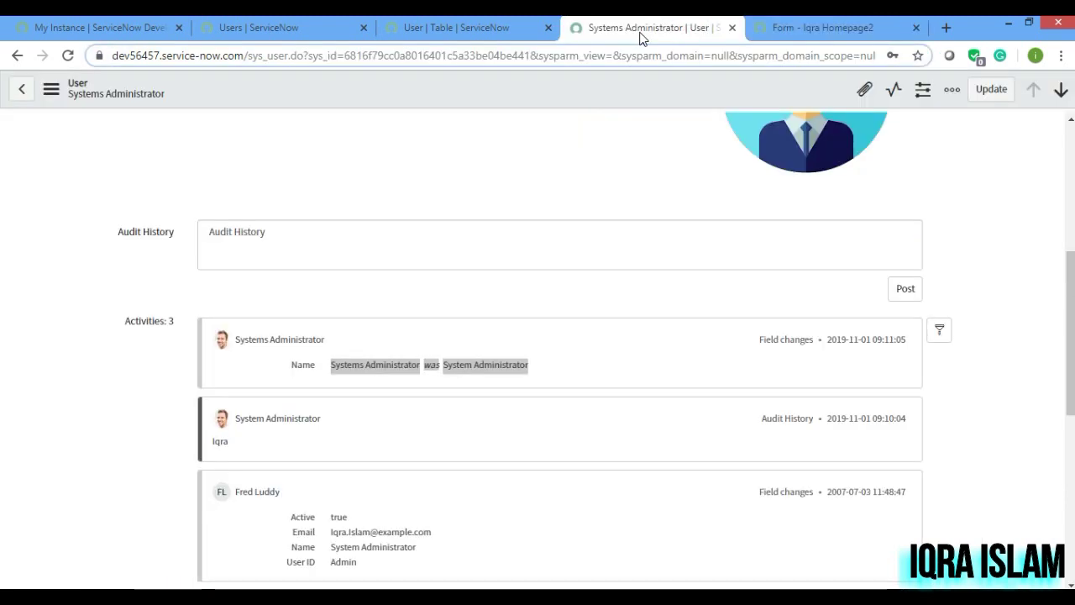